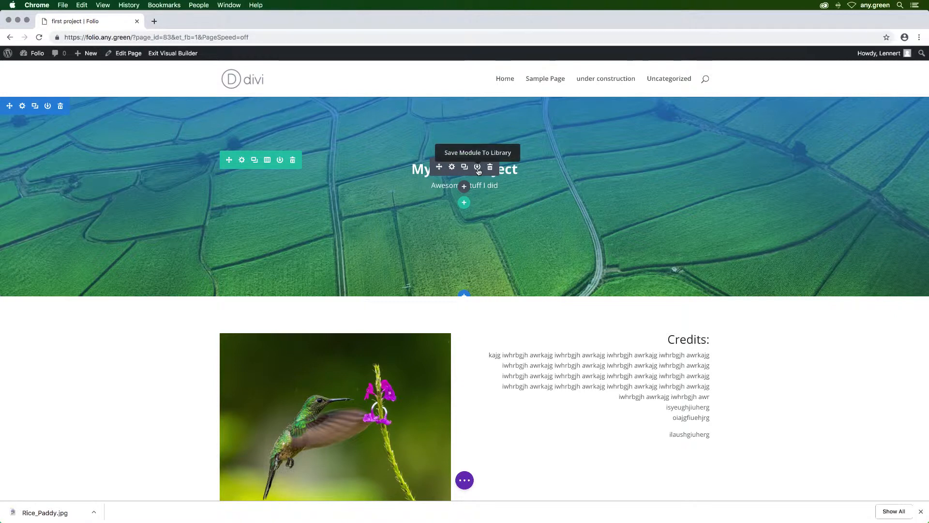
Step: Save the "My First Project" text module to the Divi library as a global item named "headline"
left_click(478, 168)
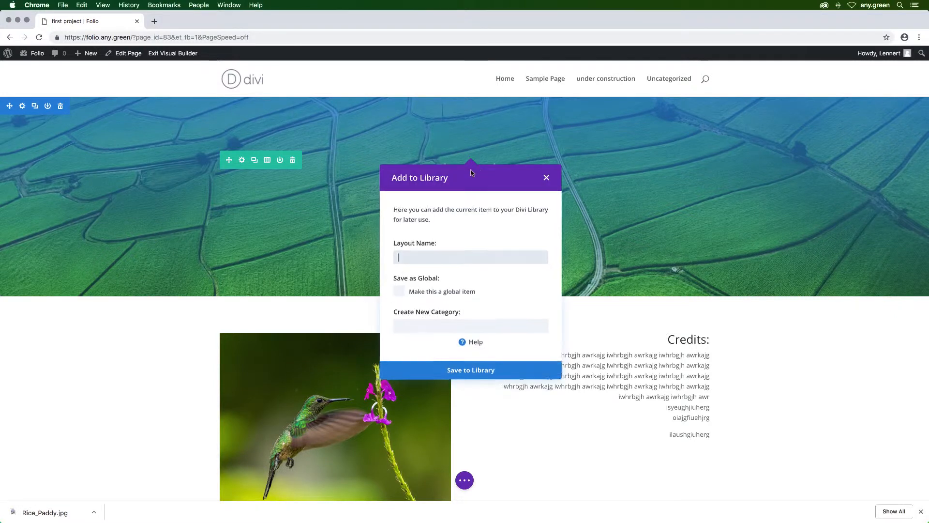
left_click(445, 255)
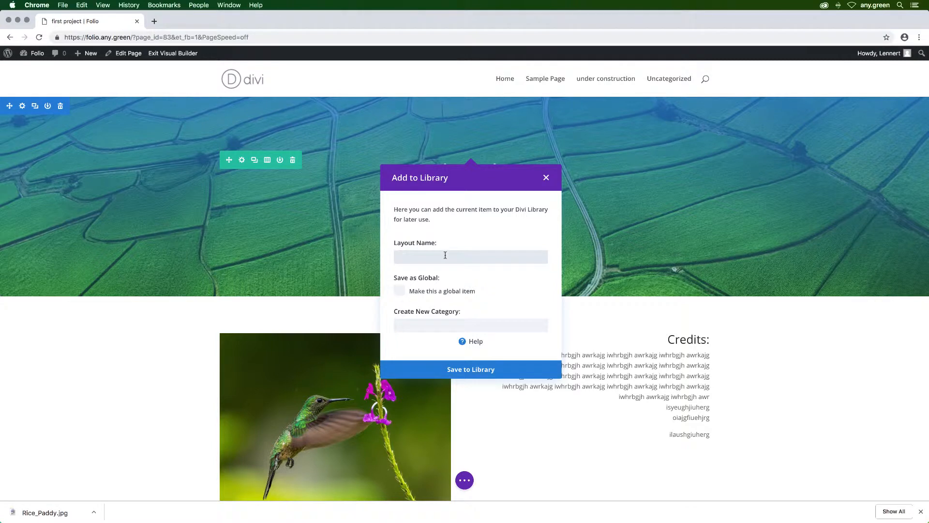
type("headline")
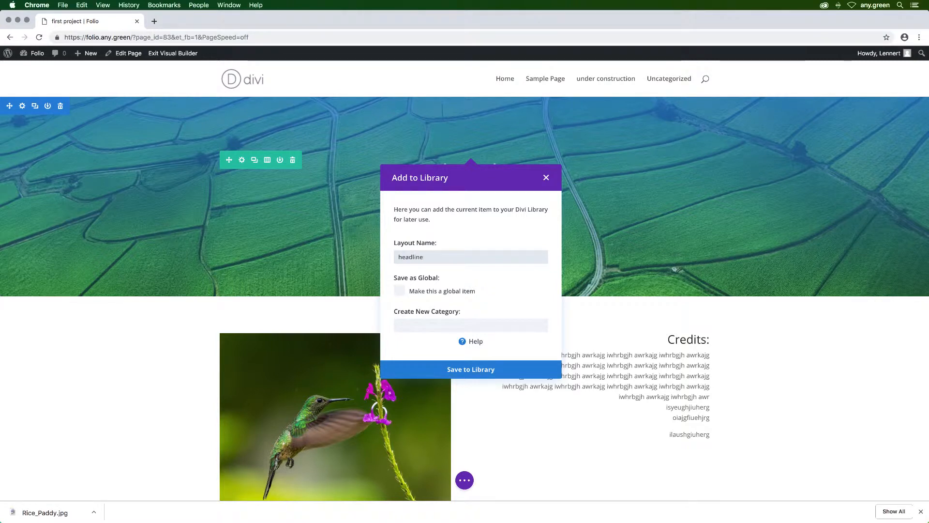
left_click(400, 292)
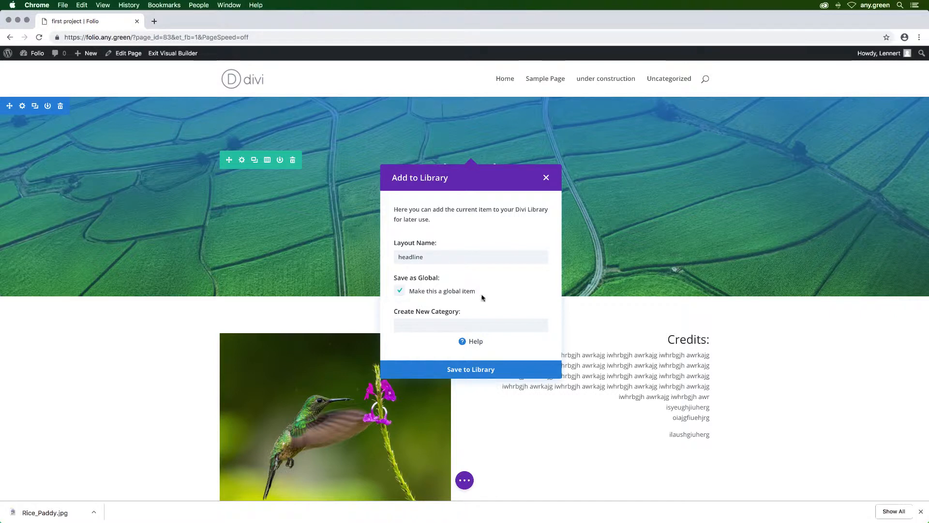
left_click(466, 370)
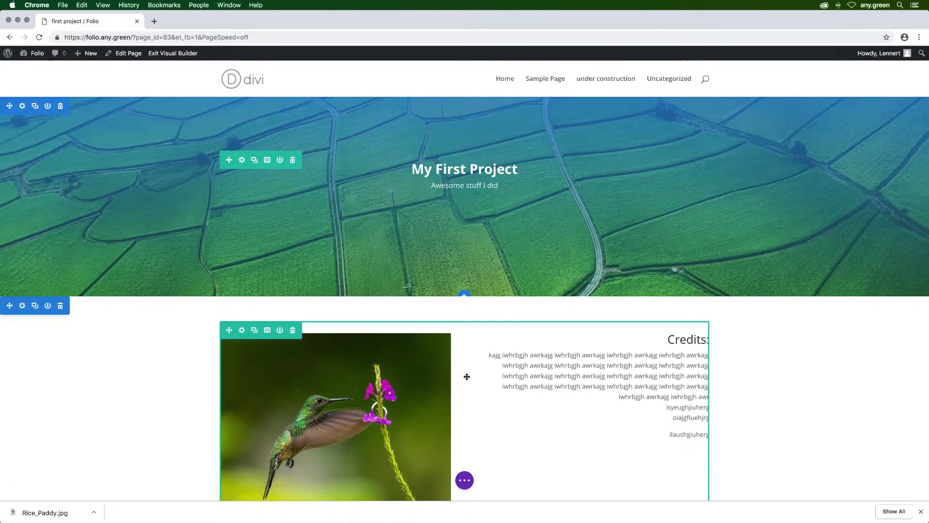
Step: Publish the first project page
mouse_move(464, 187)
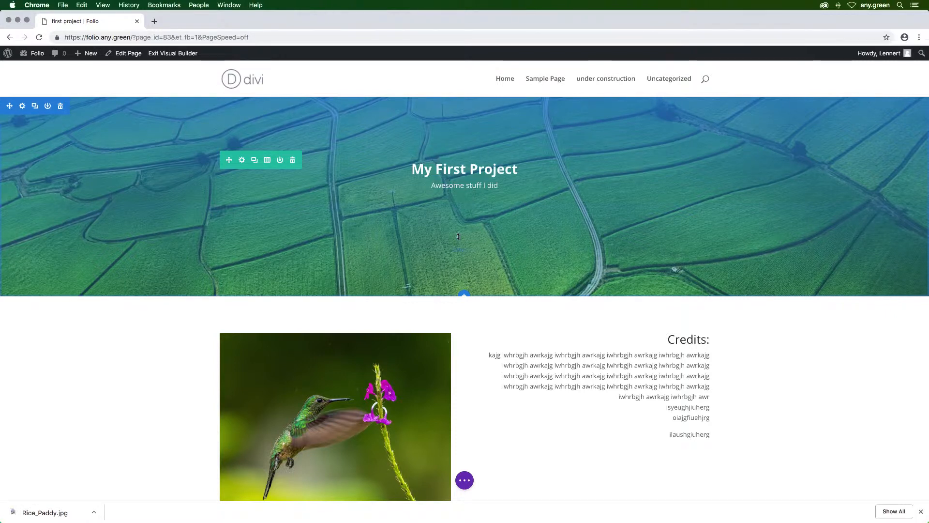
left_click(466, 481)
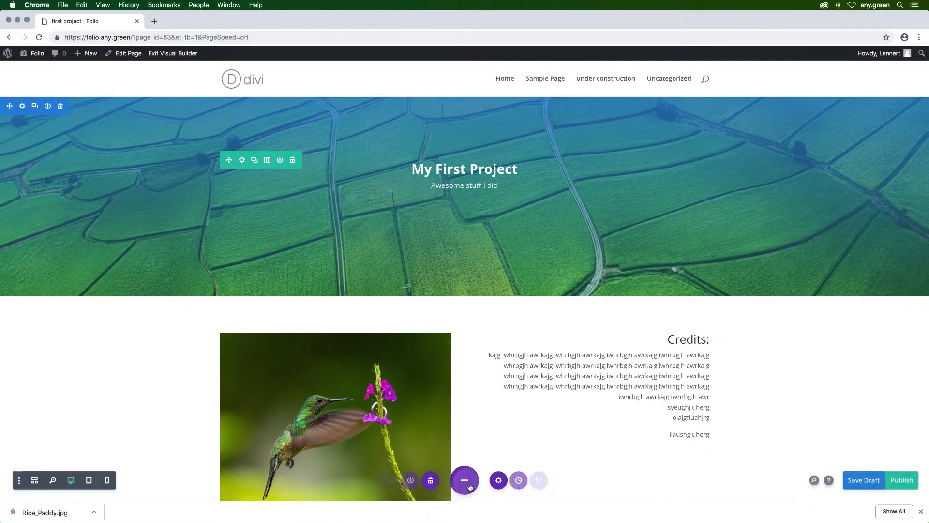
left_click(897, 481)
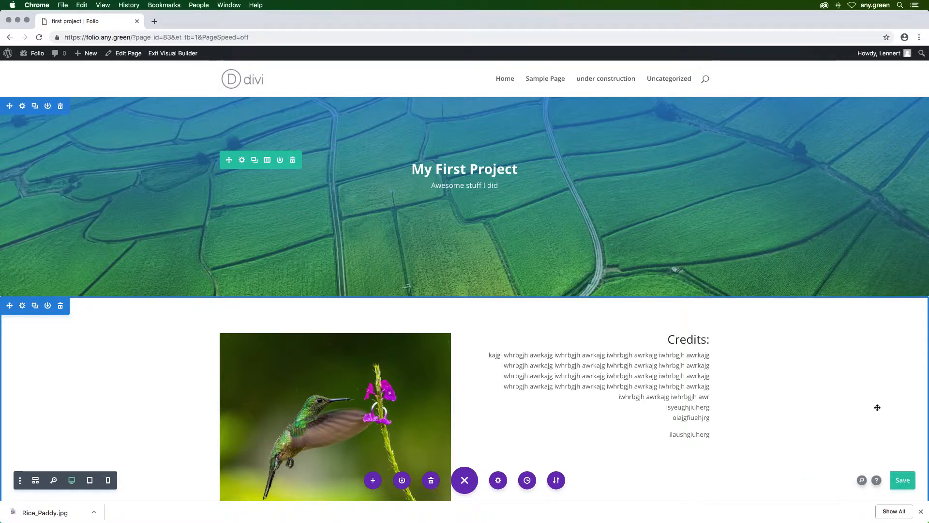
Step: Create a new WordPress page titled "second project"
left_click(38, 55)
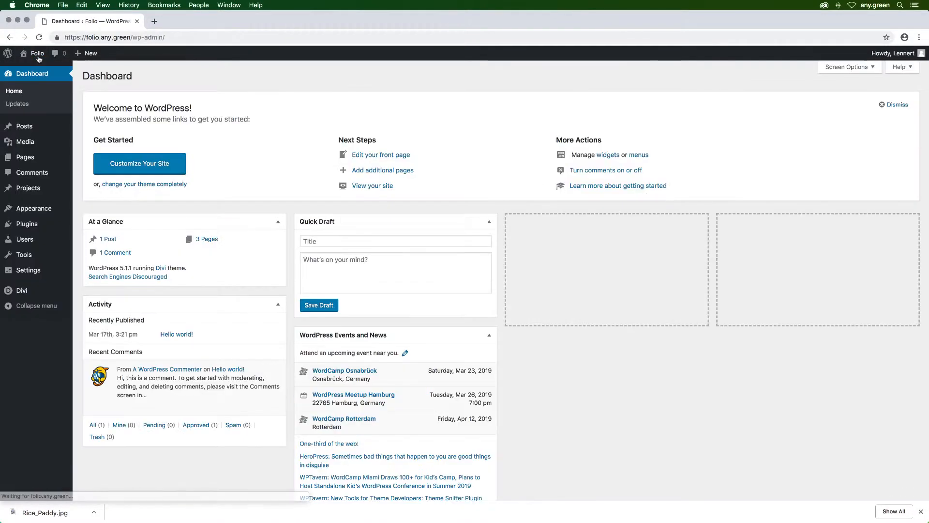
left_click(27, 161)
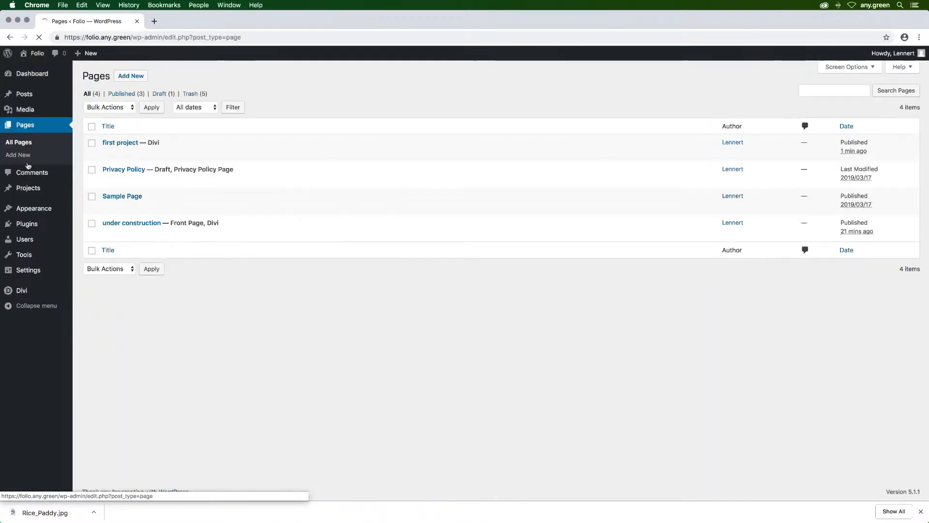
left_click(130, 80)
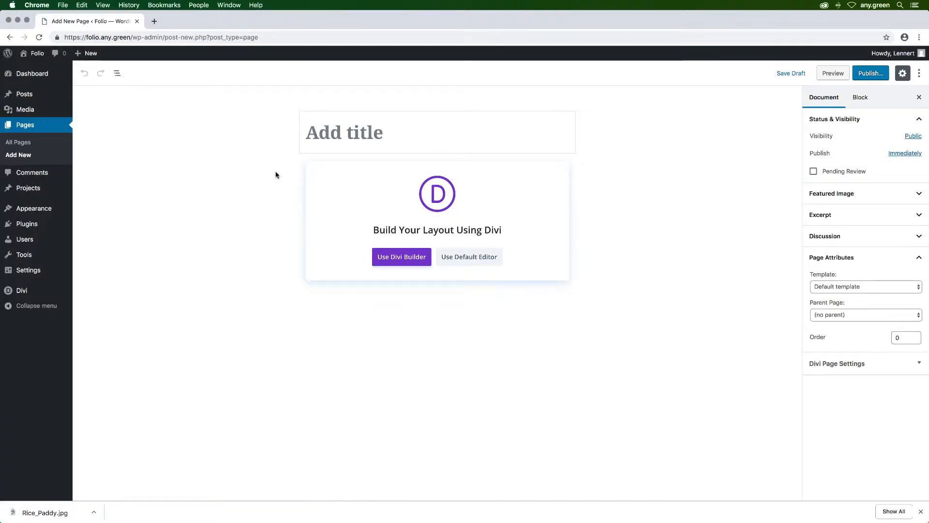
type("second project")
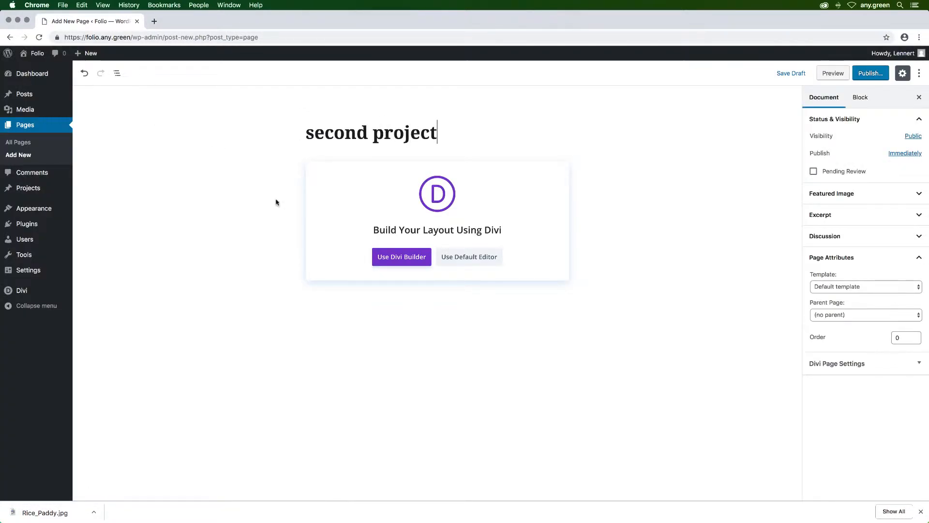
Step: Build the new page with the Divi Builder by cloning the existing "first project" page
left_click(402, 256)
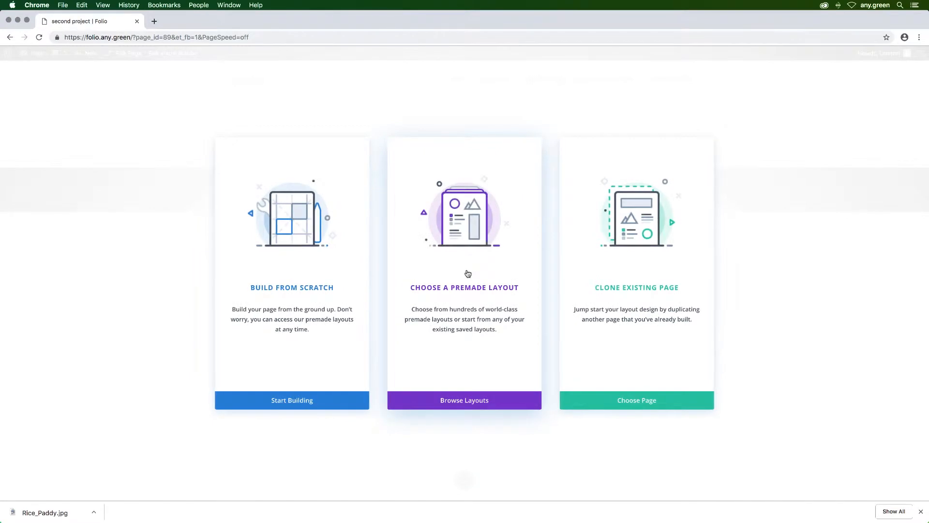
left_click(637, 227)
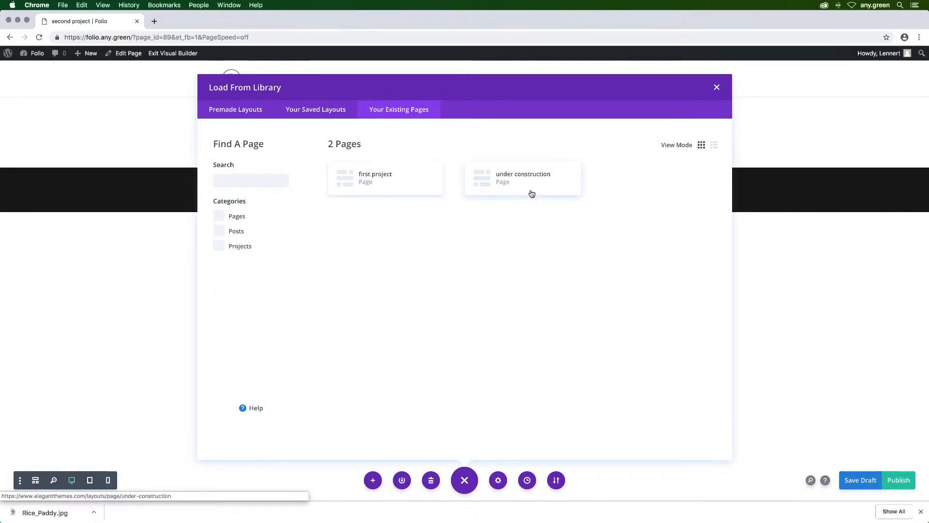
left_click(382, 179)
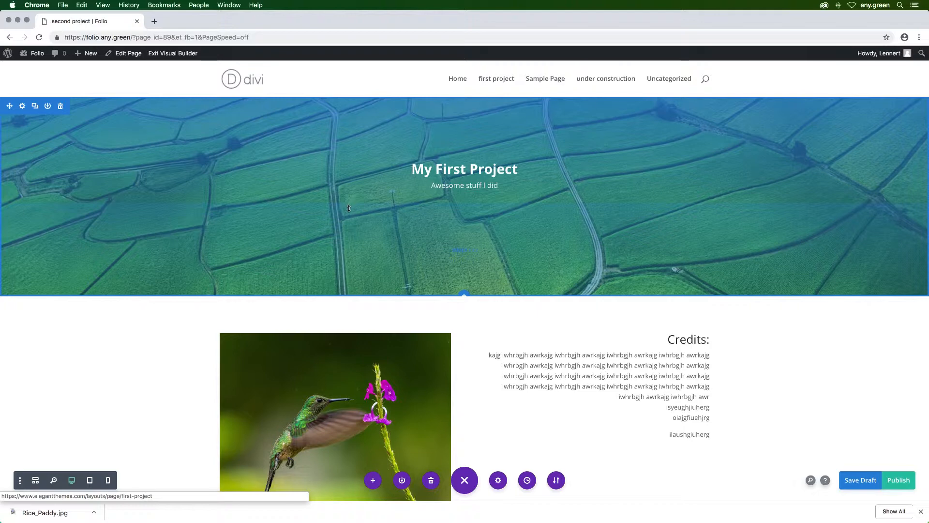
Step: Unsync the content of the global headline module and change its heading to "My Second Project"
mouse_move(443, 178)
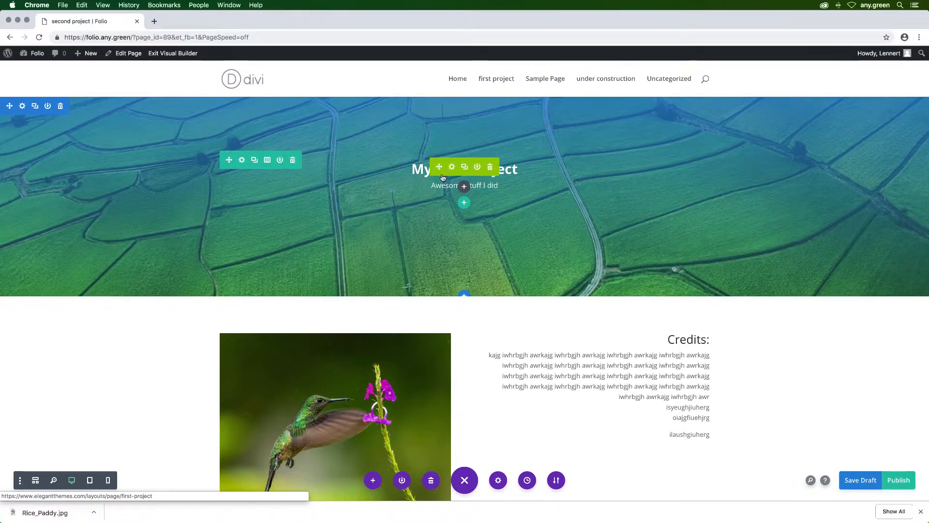
left_click(452, 167)
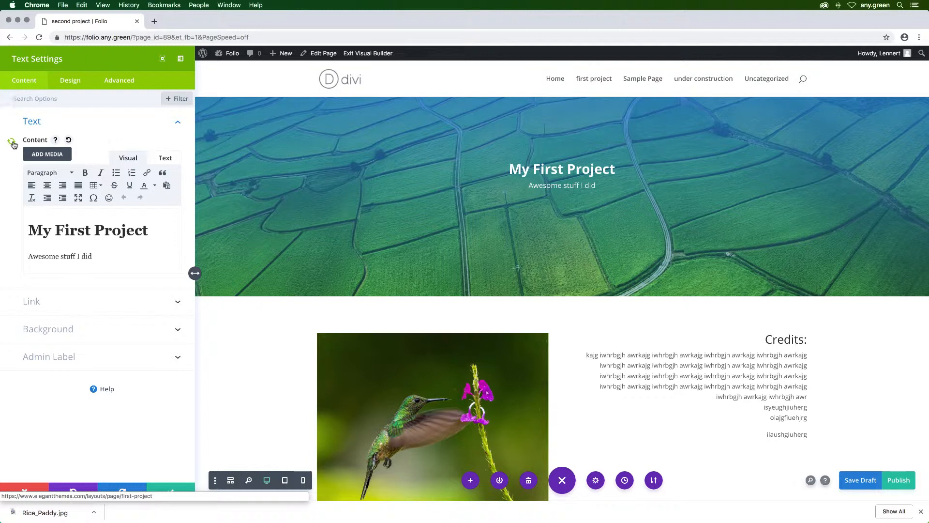
left_click(12, 143)
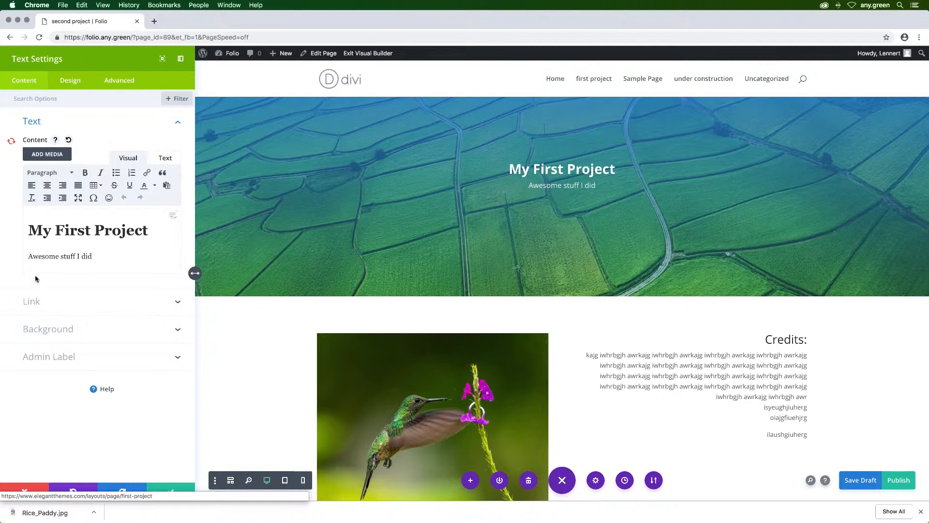
double_click(89, 231)
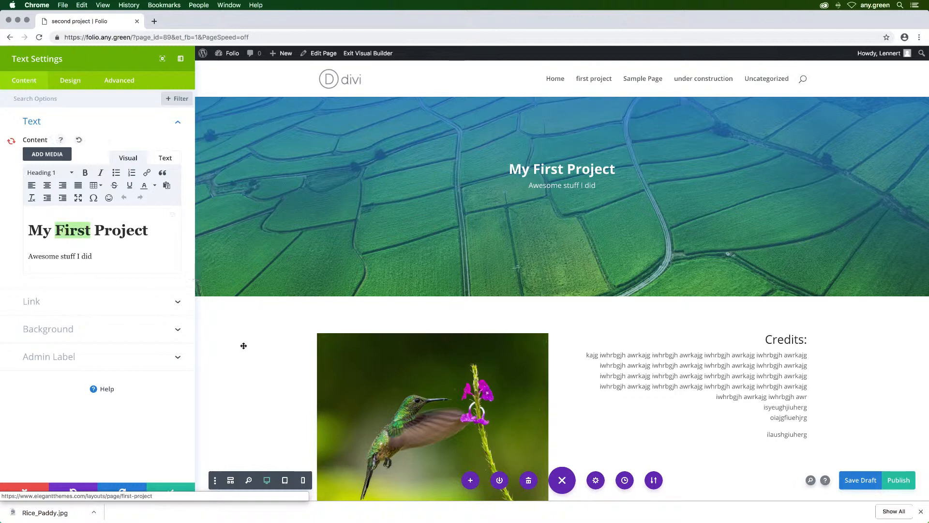
type("Second")
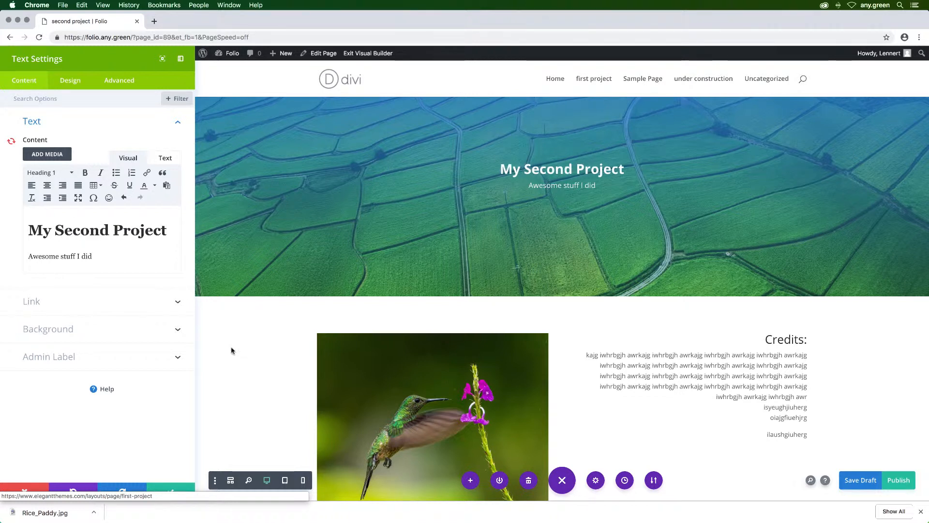
Step: Replace the tagline below the heading with "more awesome stuff"
left_click_drag(93, 257, 28, 254)
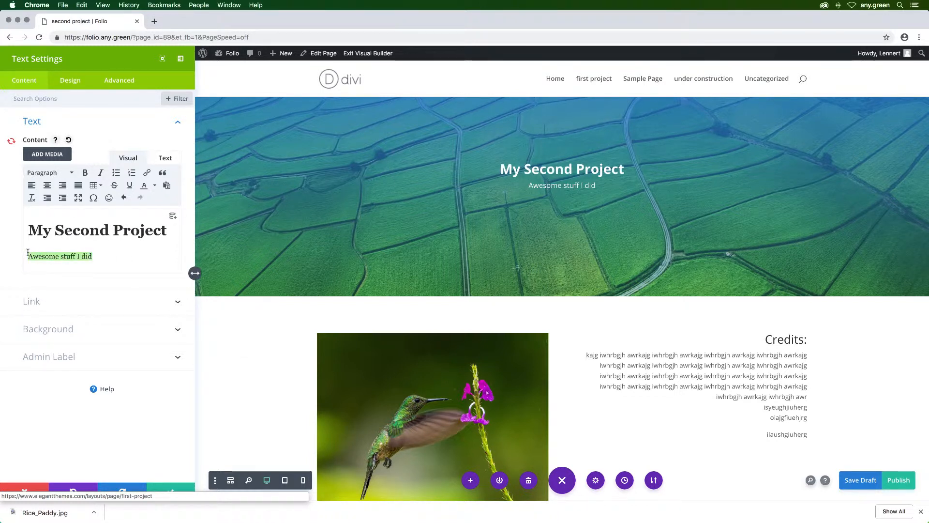
type("more awesome")
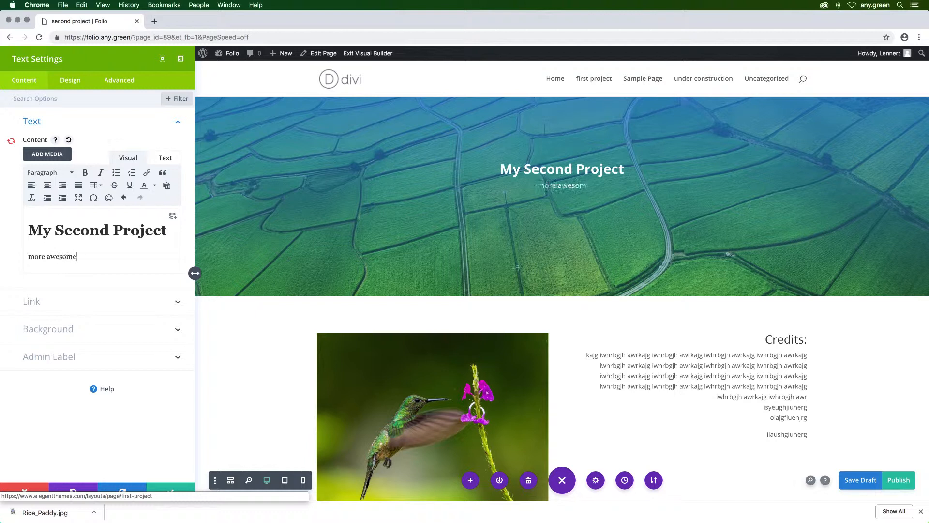
type(" stuff")
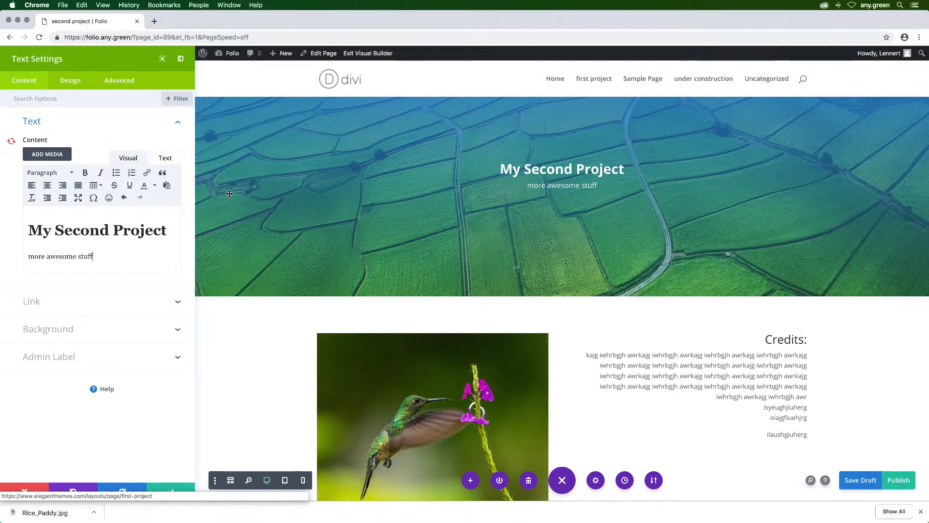
Step: Set the headline module's body text color to rgba(255,255,255,0.68) and its text size to 24px
left_click(73, 81)
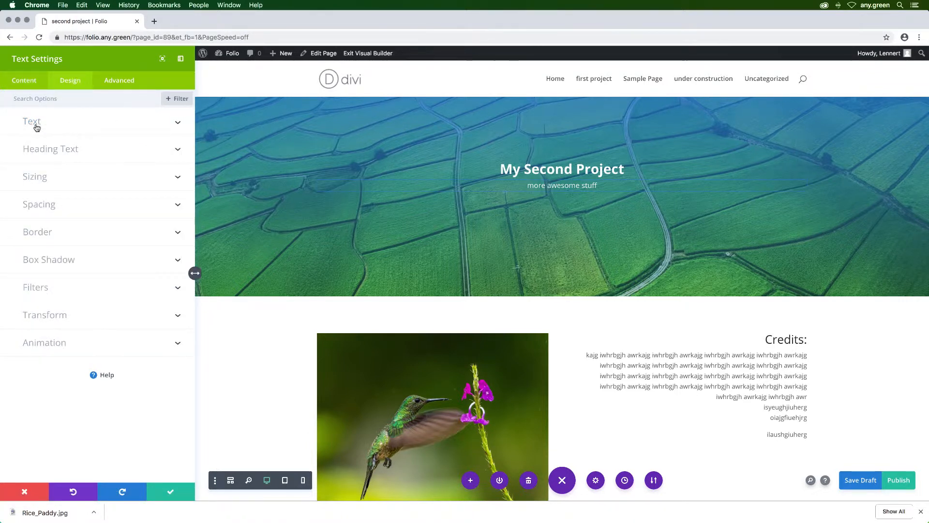
left_click(37, 128)
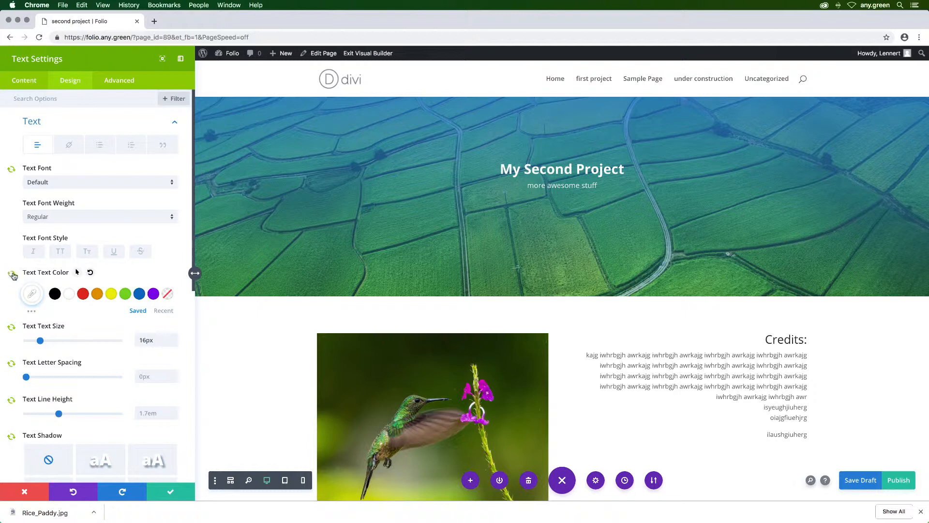
left_click(32, 296)
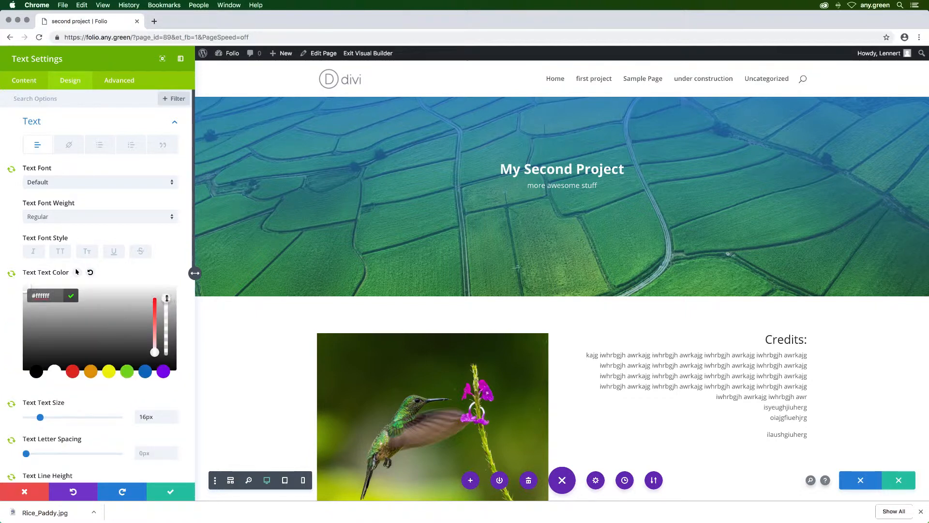
left_click_drag(166, 298, 166, 319)
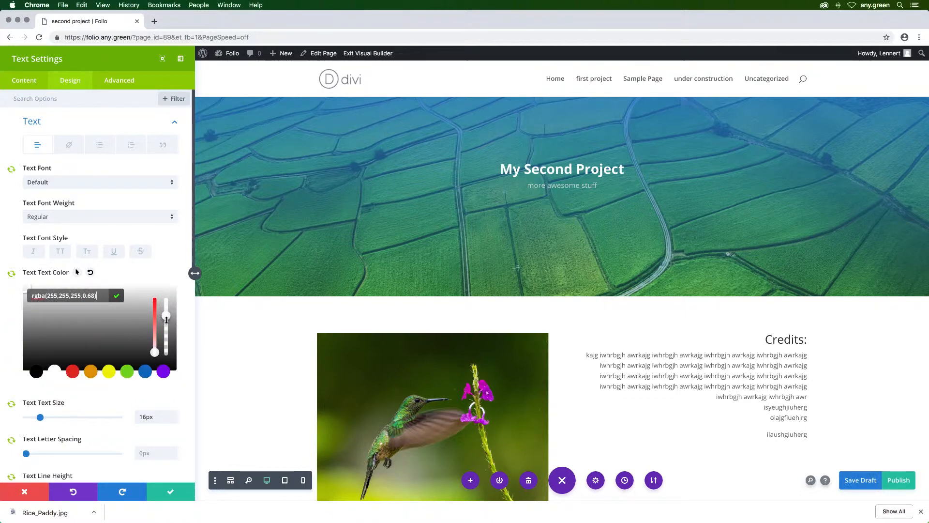
left_click_drag(41, 419, 47, 419)
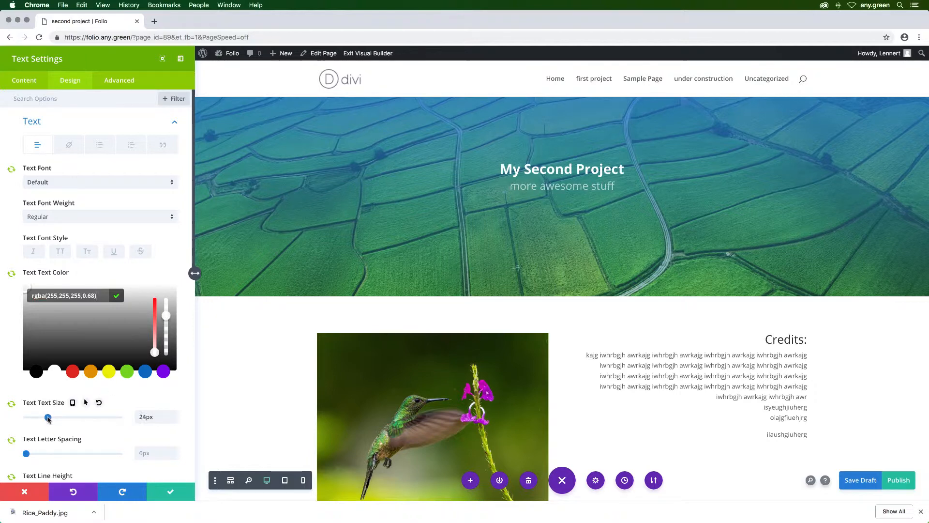
left_click(68, 280)
Step: Set the H1 heading text size to 61px and save the headline module's settings
scroll(67, 279, "down", 5)
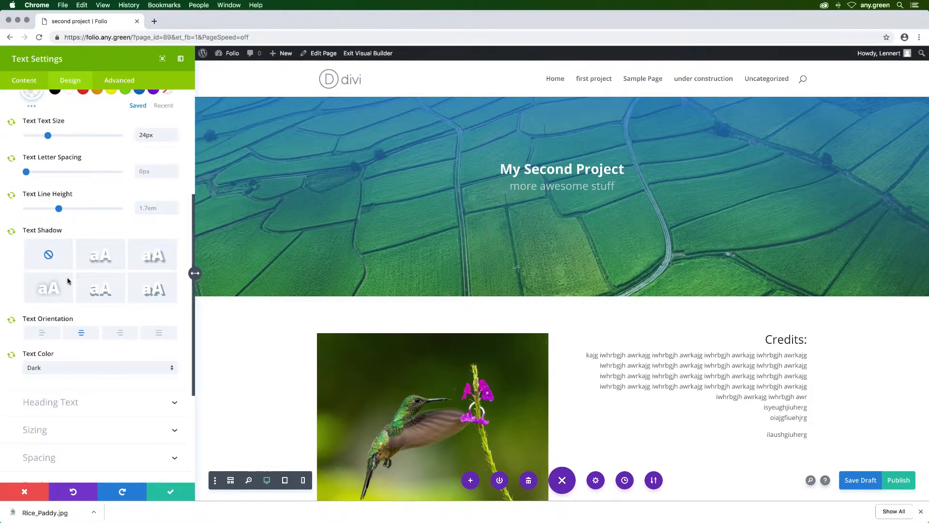
left_click(44, 402)
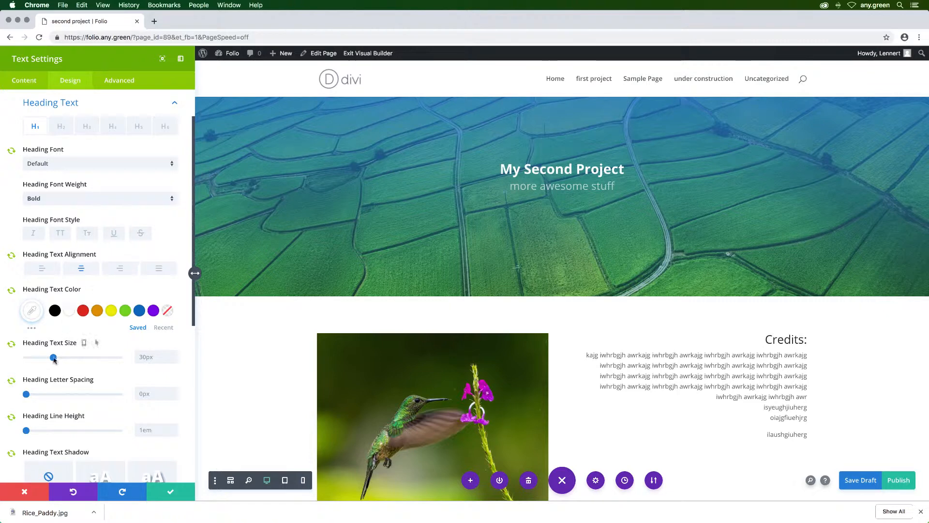
left_click_drag(53, 358, 83, 359)
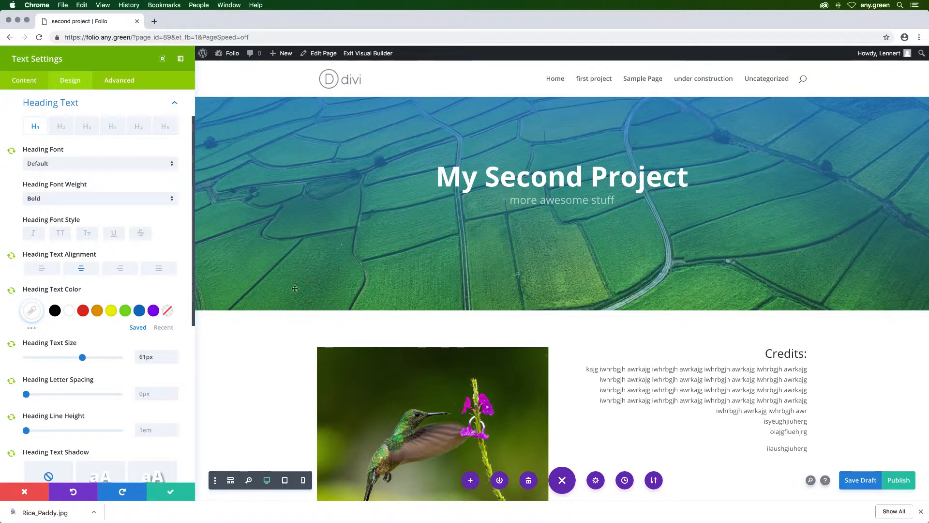
left_click(171, 492)
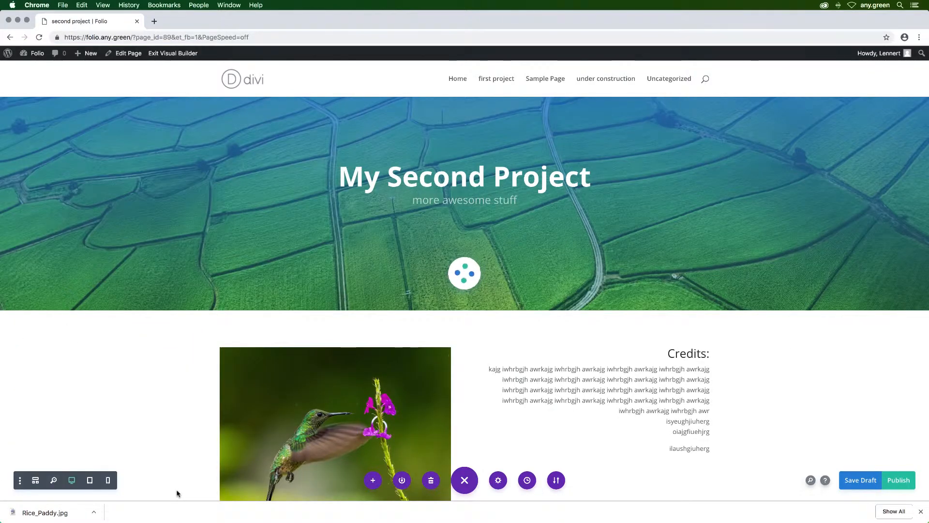
Step: Publish the second project page and open the site's WordPress dashboard in a new browser tab
left_click(899, 480)
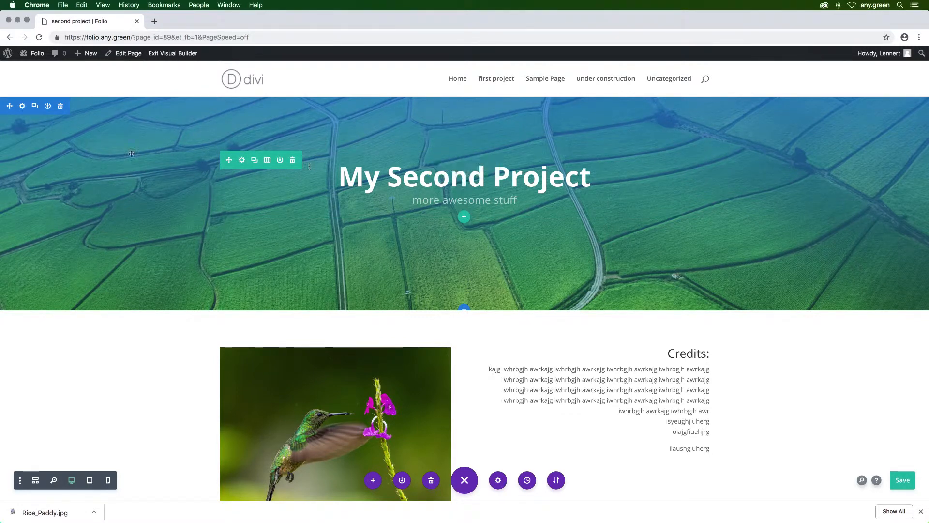
mouse_move(25, 57)
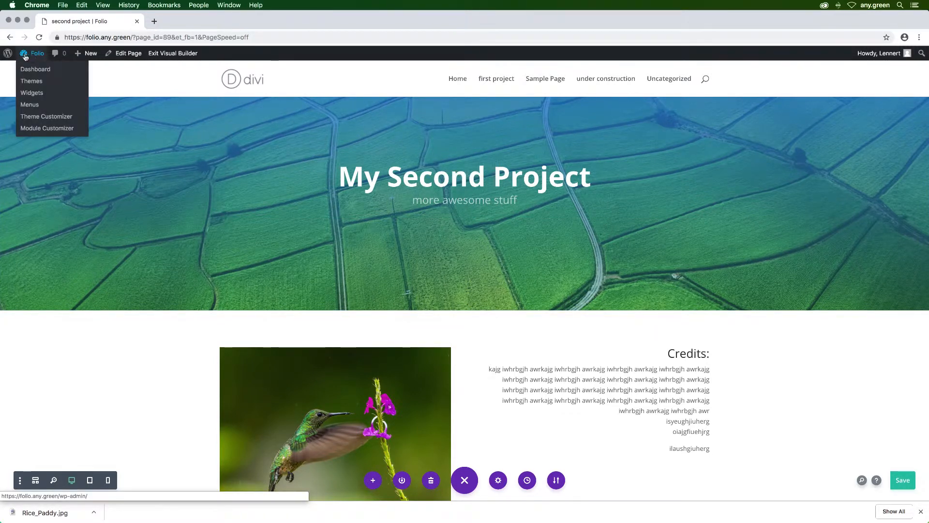
right_click(37, 57)
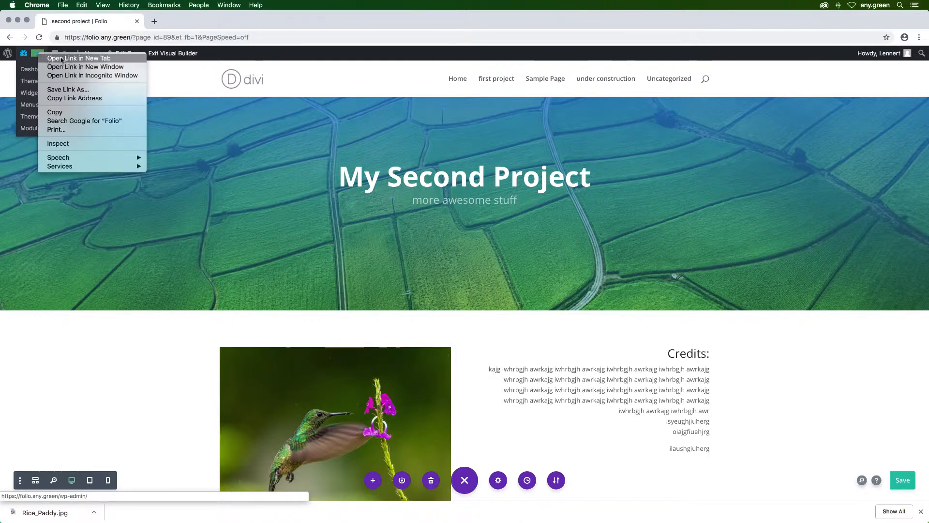
left_click(62, 62)
left_click(212, 21)
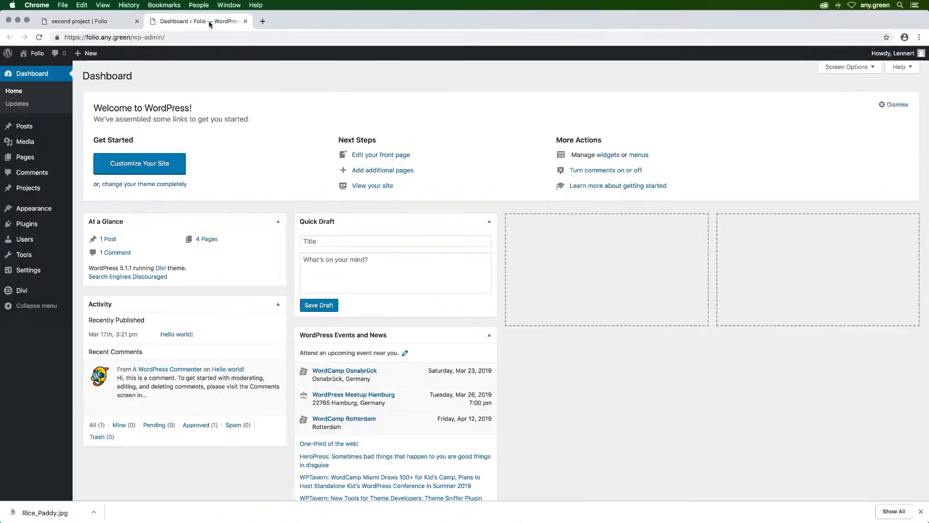
Step: Open the first project page with Divi from the WordPress page list and compare its headline with the second project page
left_click(19, 157)
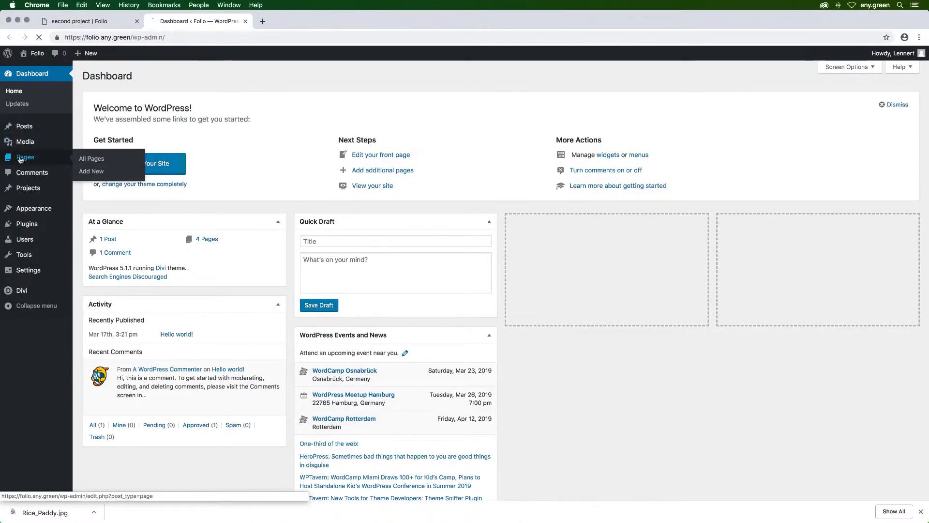
mouse_move(128, 149)
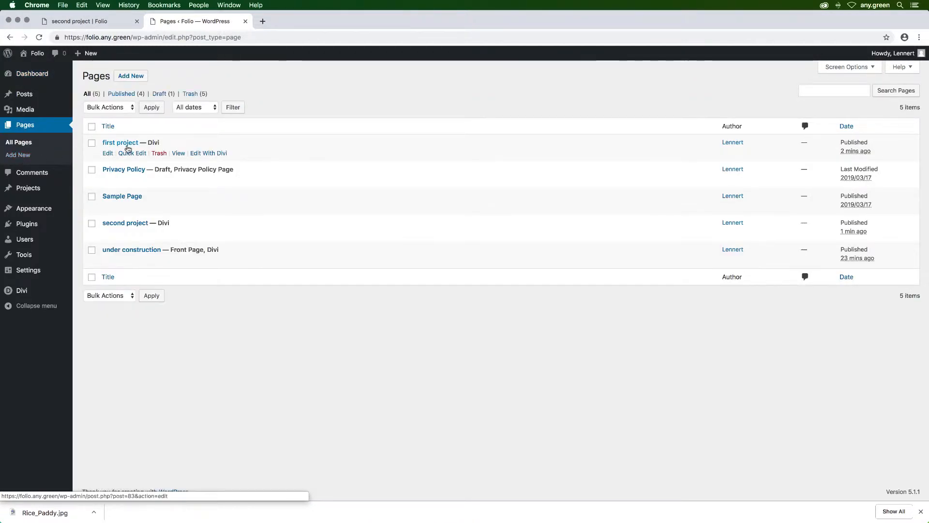
left_click(208, 154)
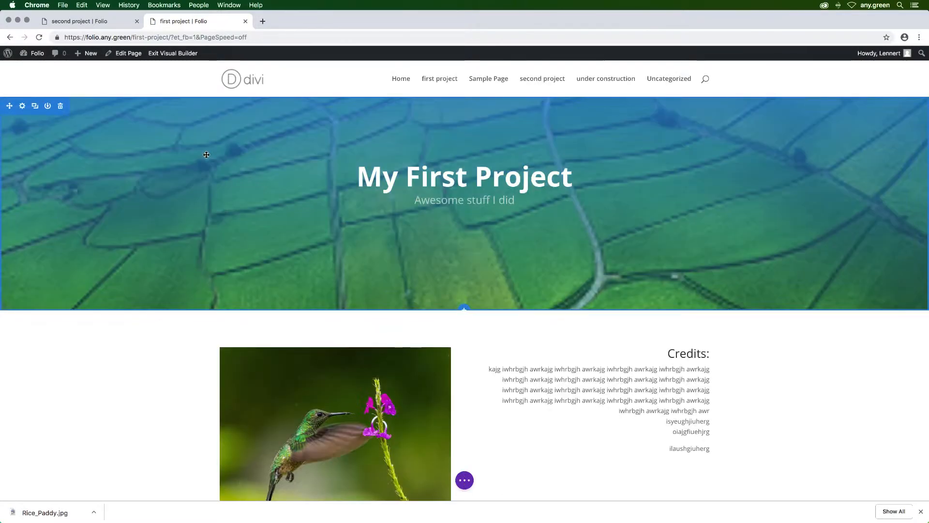
mouse_move(512, 177)
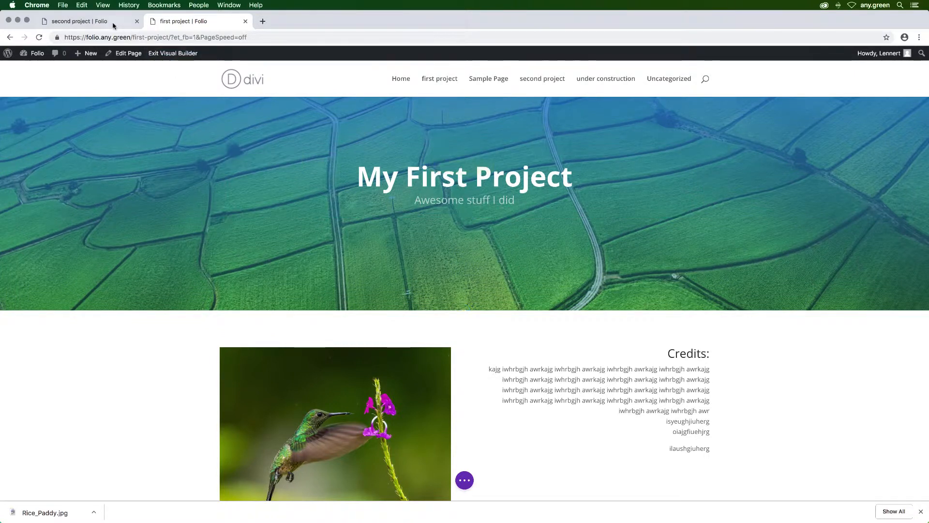
left_click(67, 25)
left_click(184, 21)
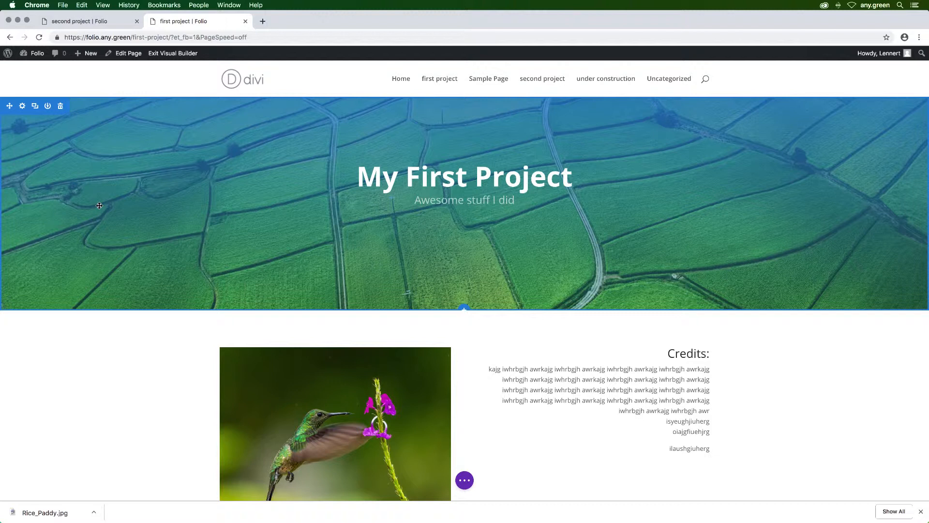
Step: Replace the header section's background image on the second project page with Abstract.jpg and save the section settings
left_click(80, 22)
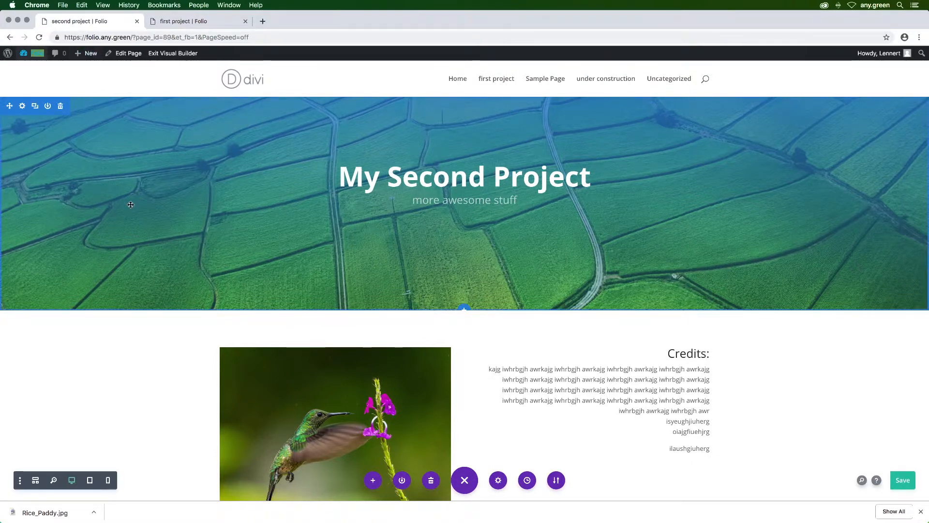
left_click(22, 106)
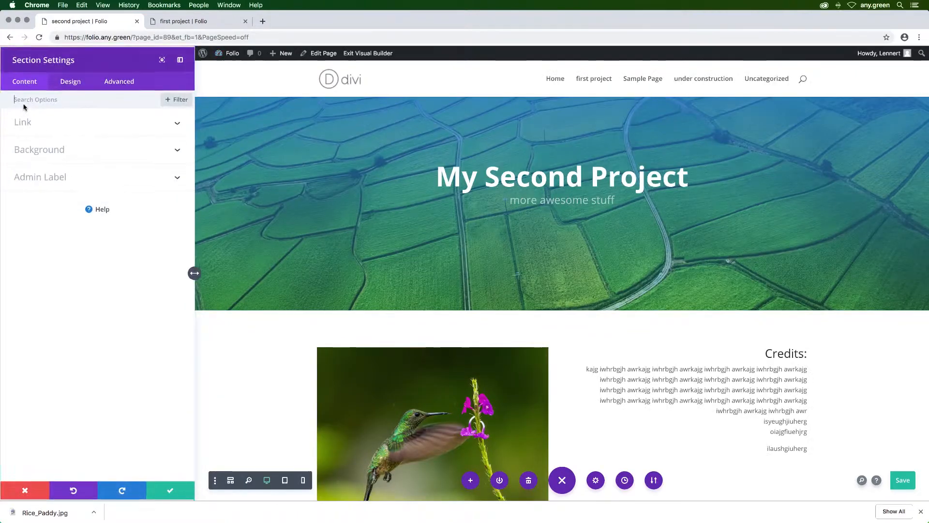
left_click(48, 150)
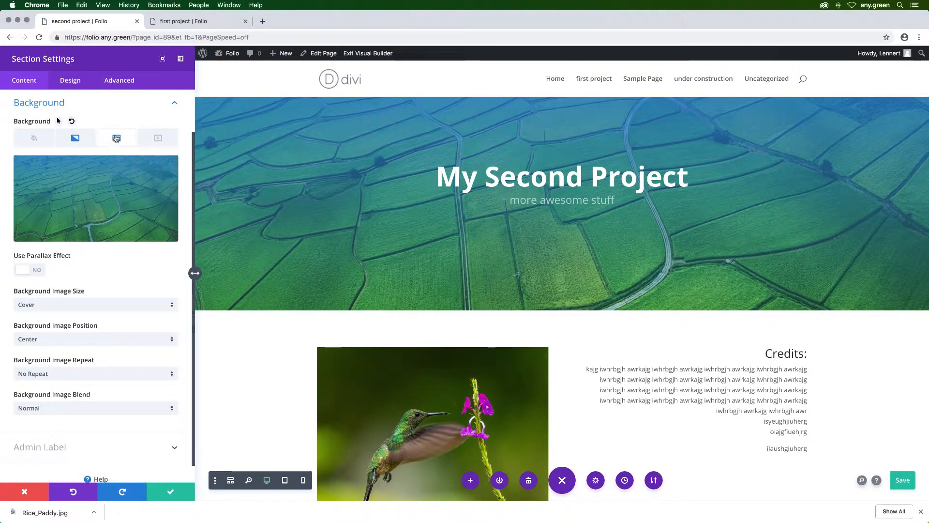
left_click(96, 207)
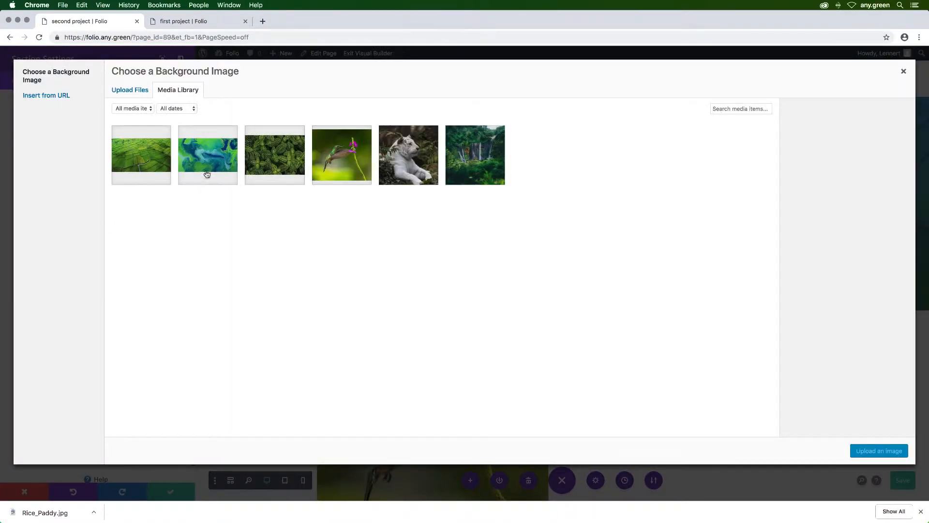
left_click(213, 158)
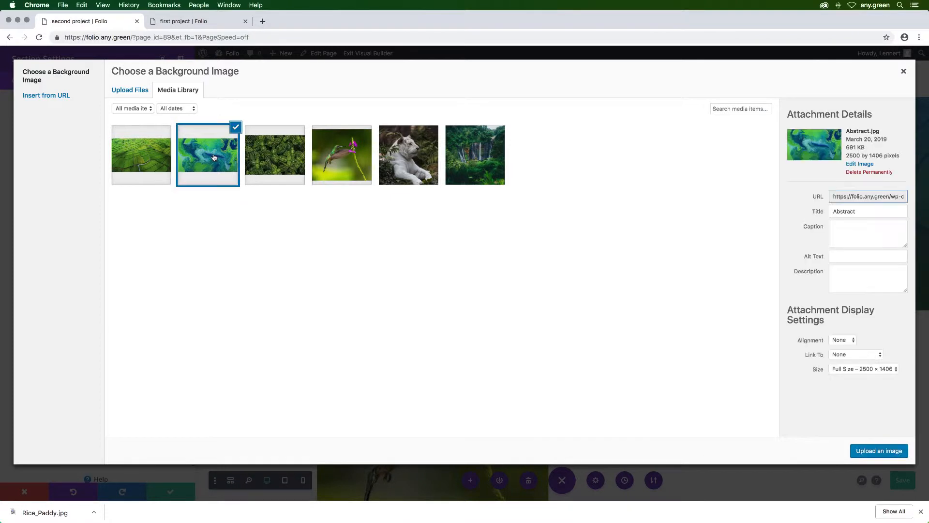
left_click(880, 451)
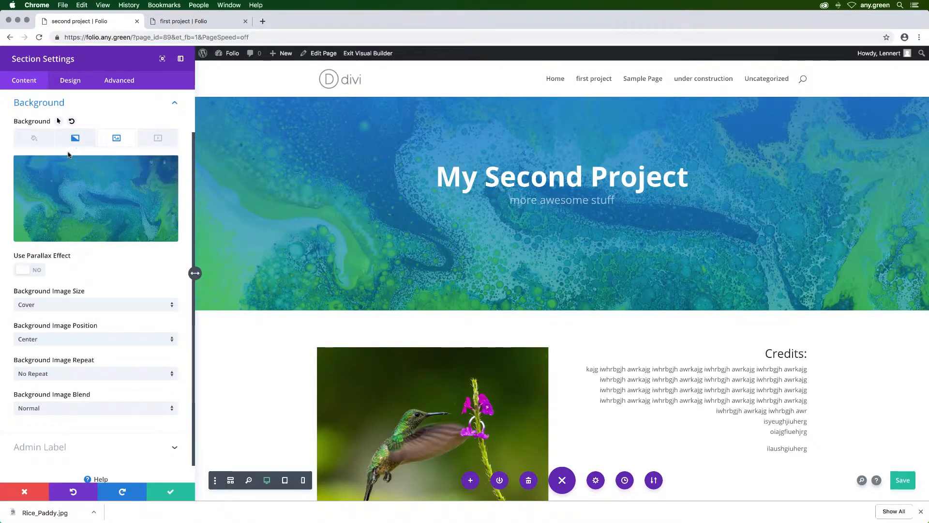
left_click(75, 138)
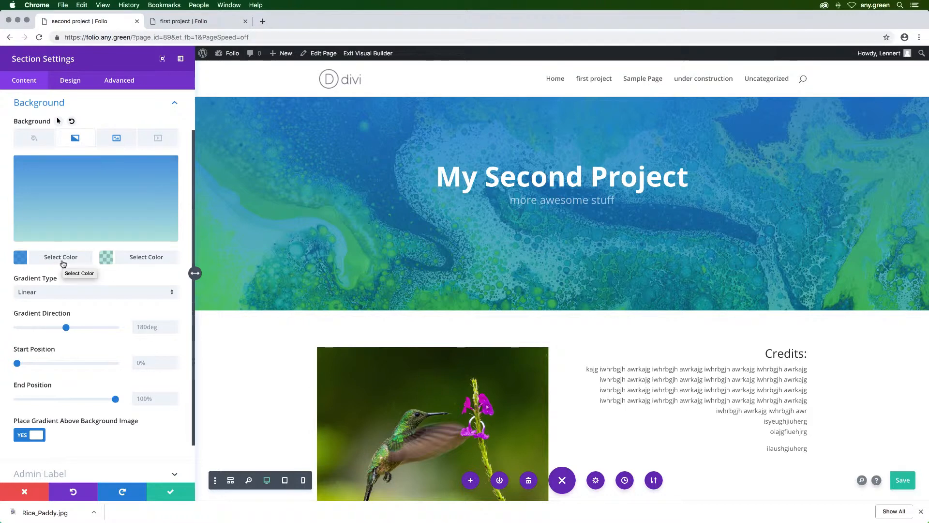
left_click(170, 491)
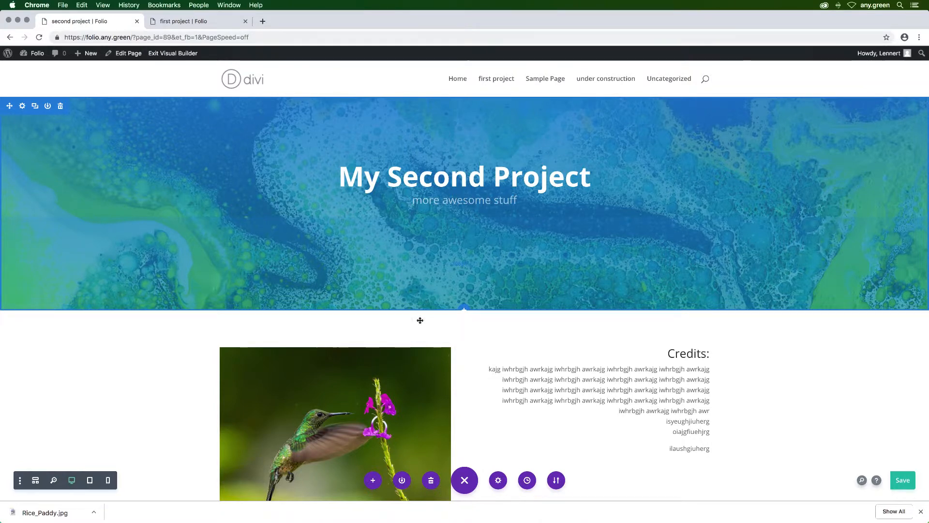
Step: Delete the rows with the images and credits below the header section
scroll(503, 353, "down", 5)
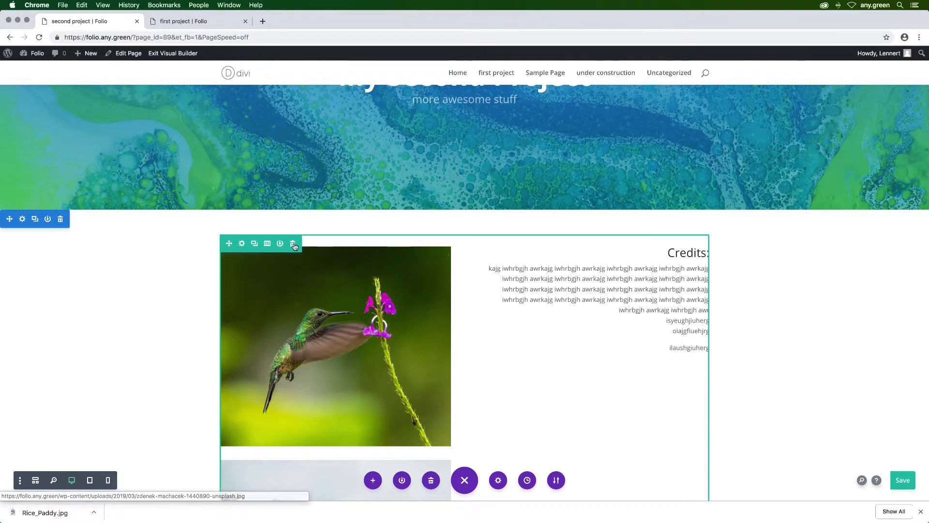
left_click(293, 244)
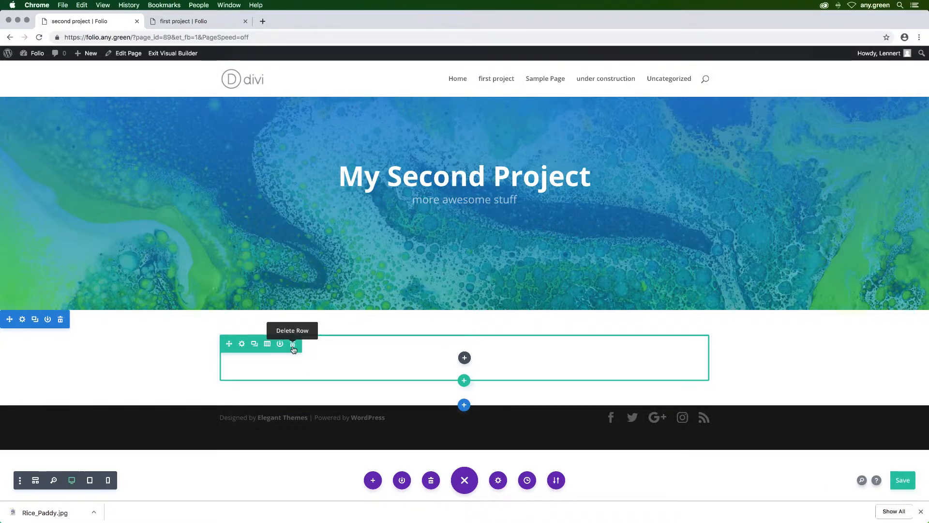
left_click(293, 345)
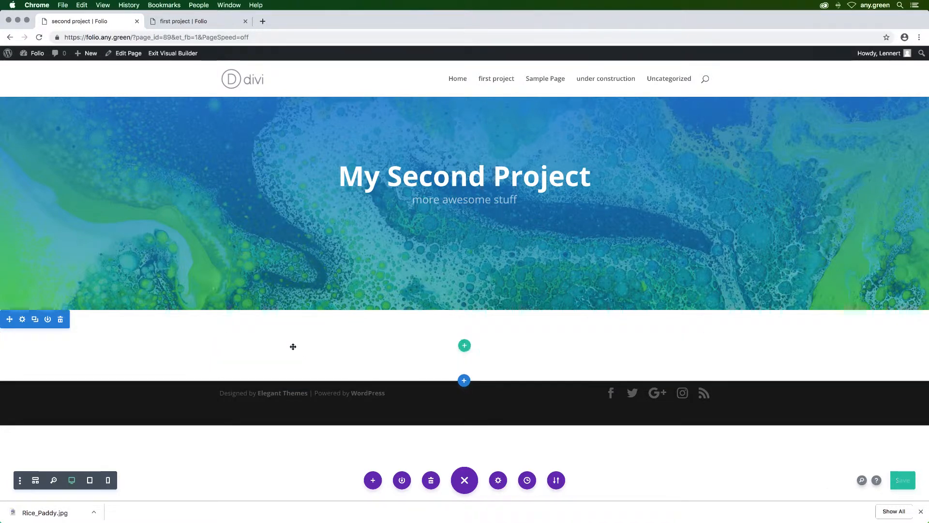
Step: Insert a single-column row containing a Text module in the emptied section
left_click(464, 347)
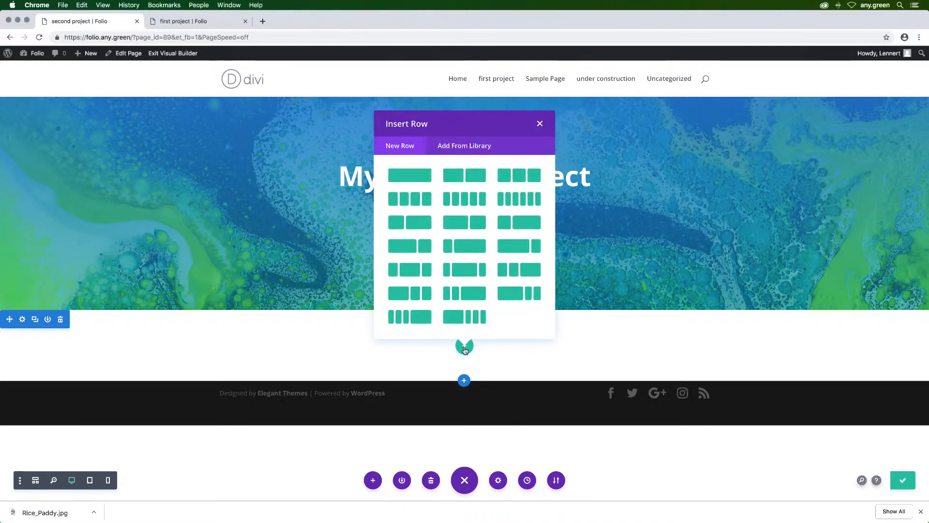
left_click(420, 176)
type("text")
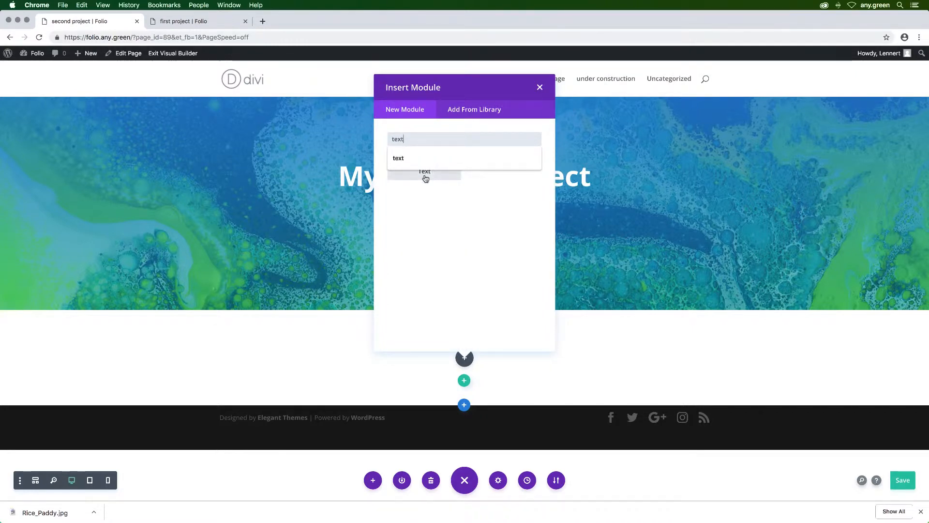
left_click(425, 176)
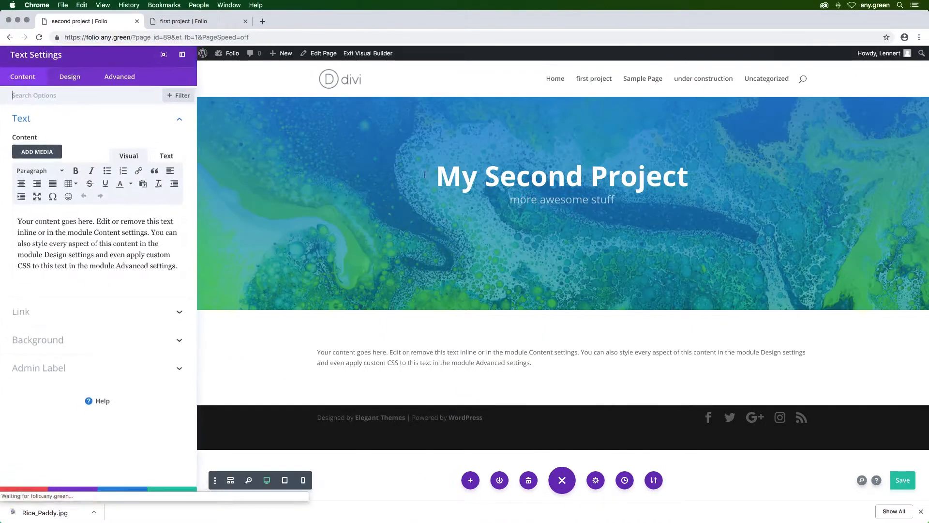
Step: Format the placeholder text as a centered Heading 2, cut it down to "Your content goes here." and save the module
left_click(22, 185)
left_click(39, 172)
left_click(48, 227)
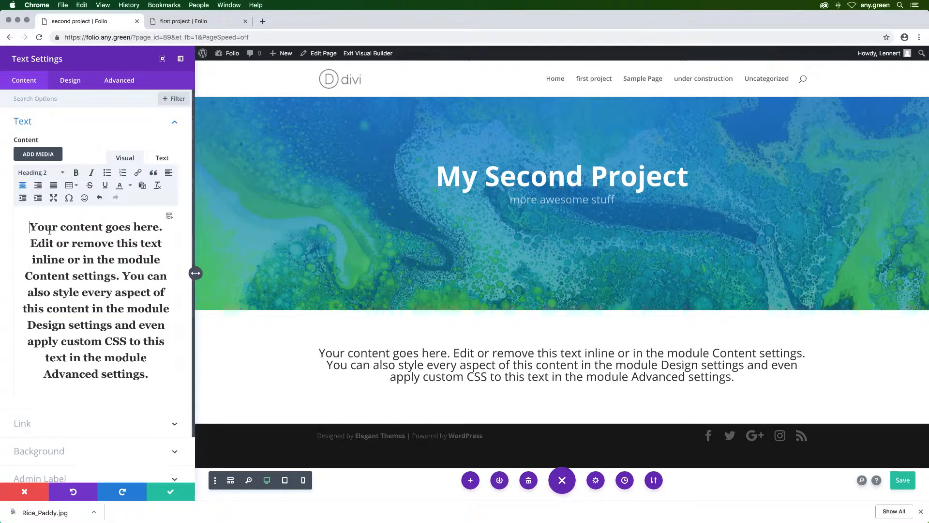
left_click_drag(164, 227, 152, 388)
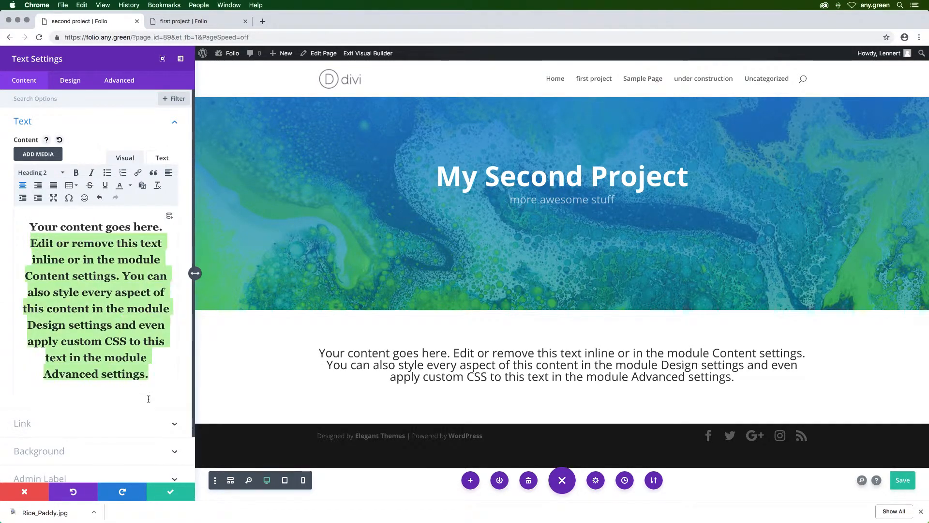
key("BackSpace")
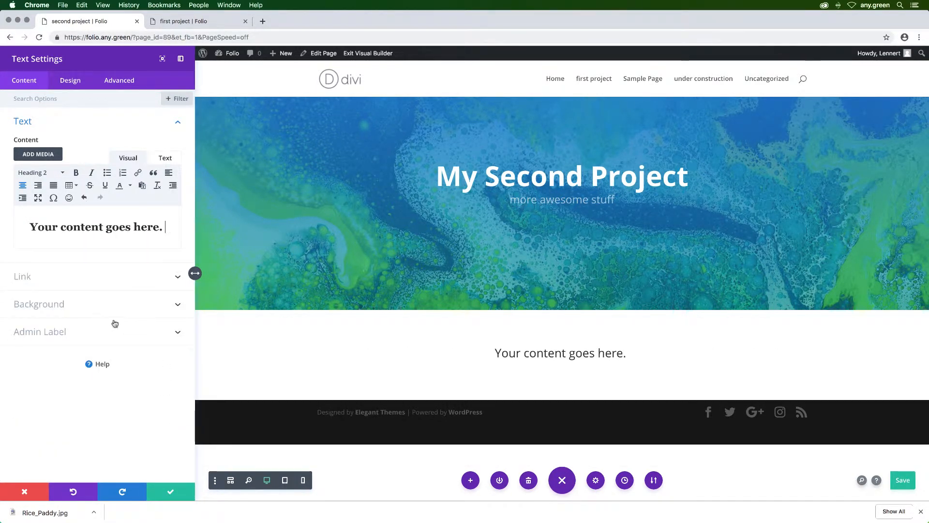
left_click(167, 495)
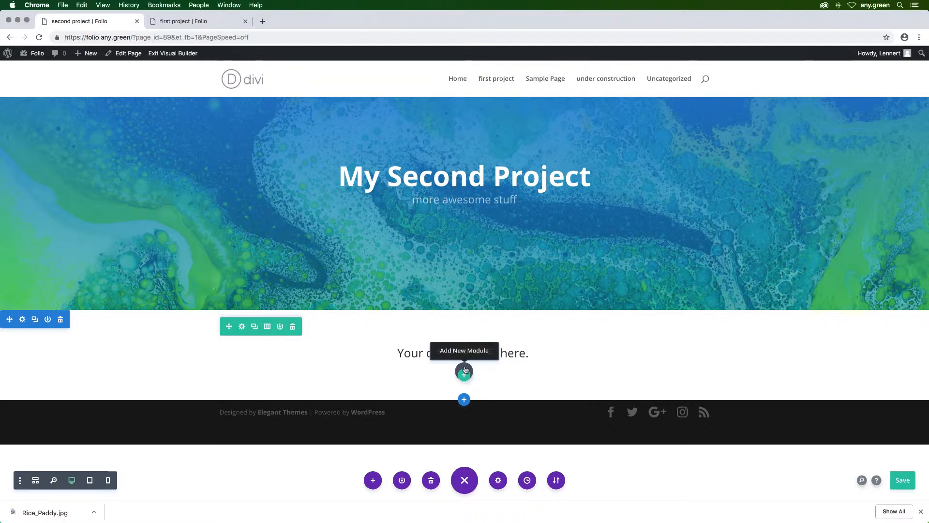
Step: Switch the builder to wireframe view and add a Video module below the second section's Text module
left_click(468, 481)
left_click(471, 486)
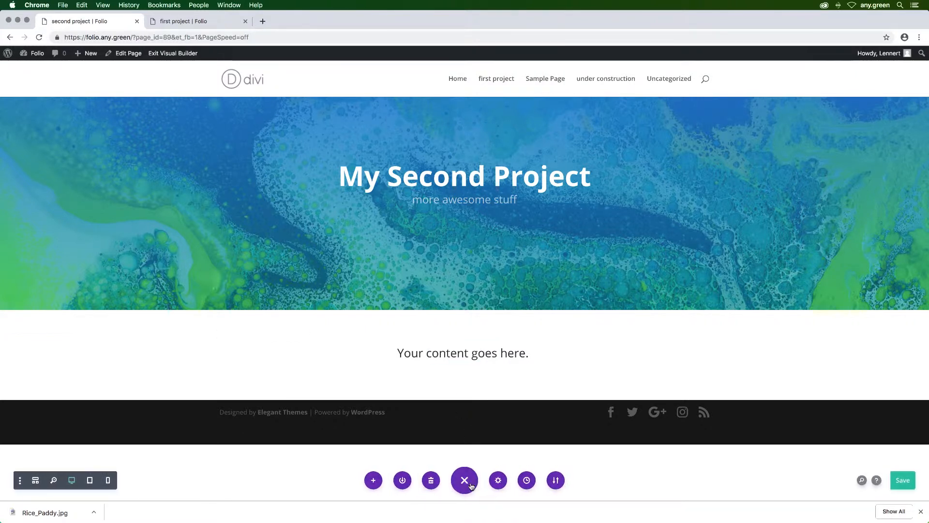
left_click(36, 481)
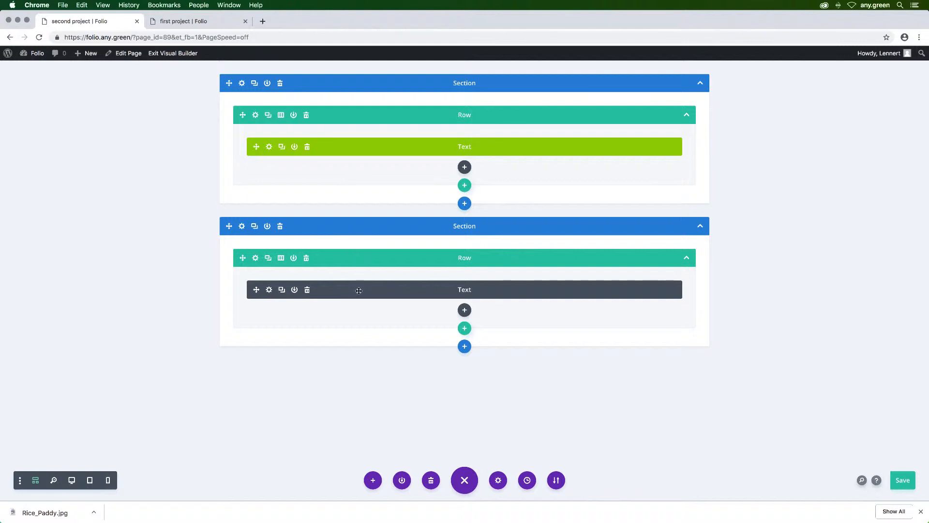
left_click(467, 314)
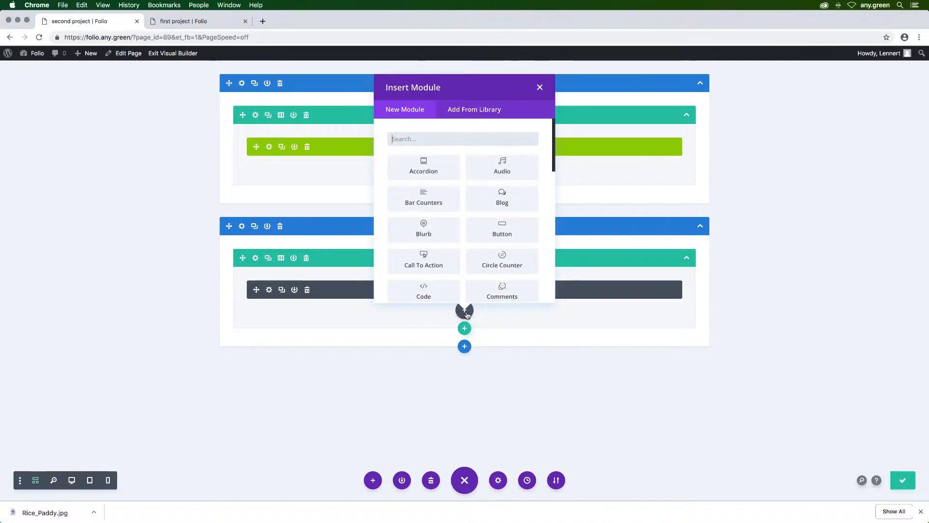
type("vide")
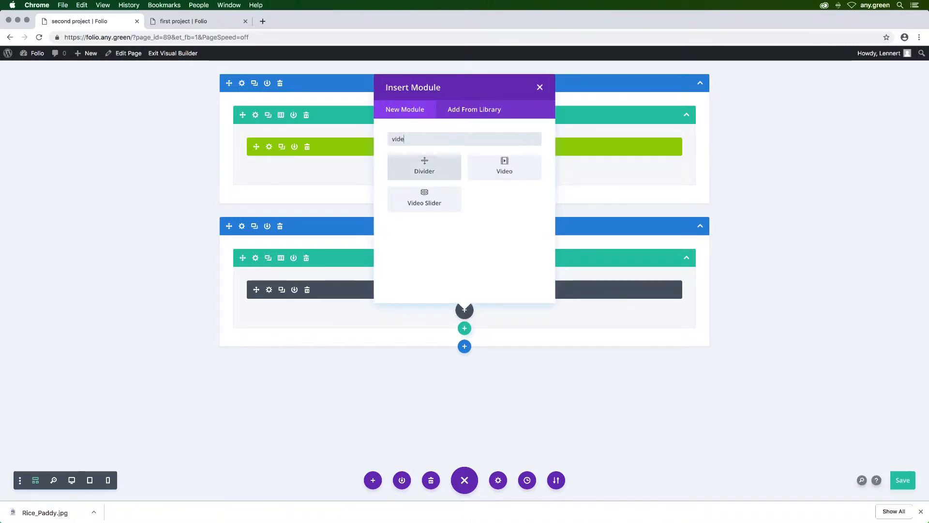
left_click(509, 180)
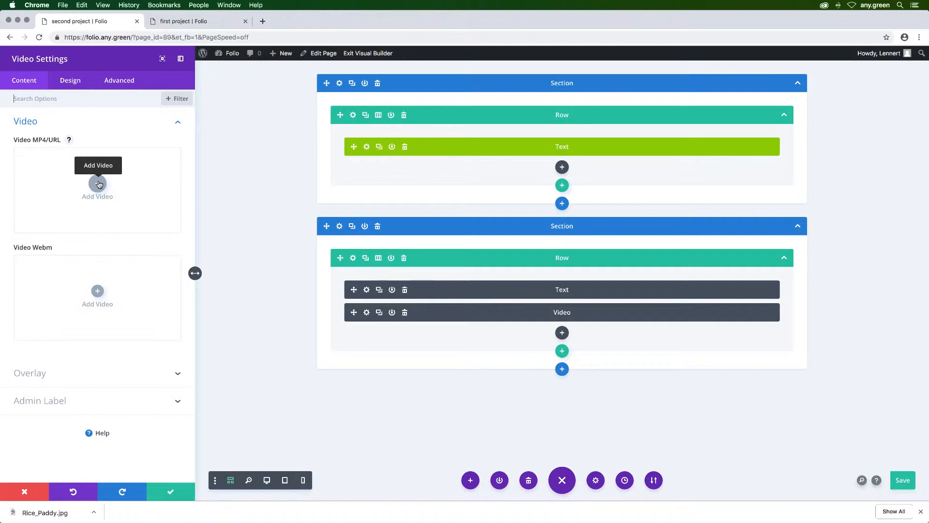
Step: Go to youtube.com in a new browser tab to find a video for the module
key("super+t")
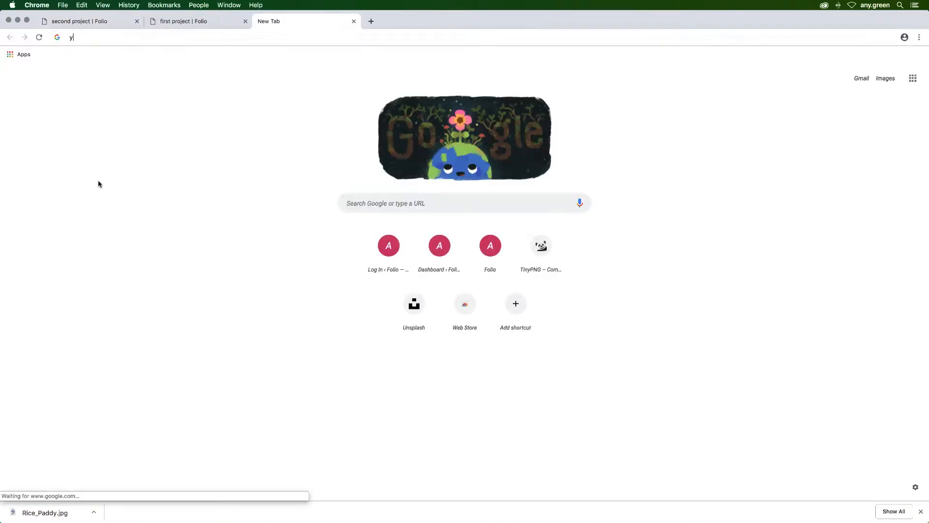
type("yout")
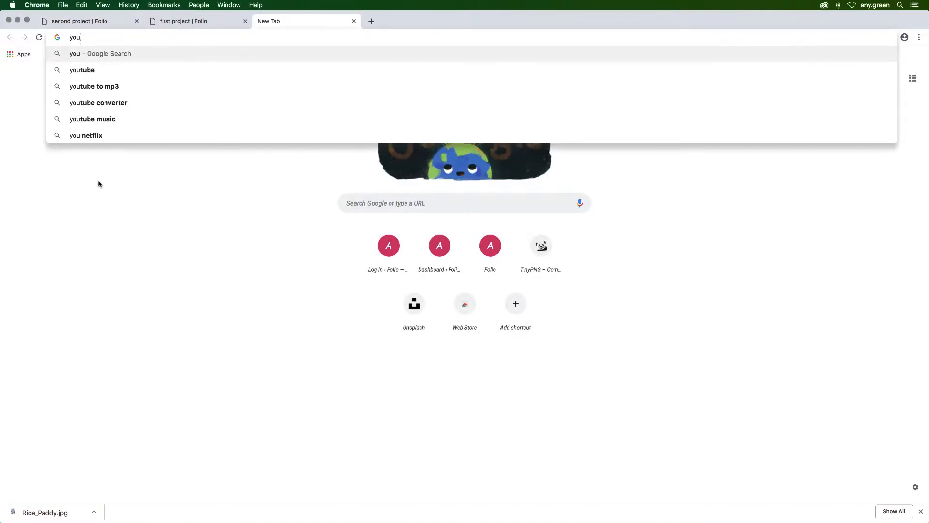
type("ube")
type(".co")
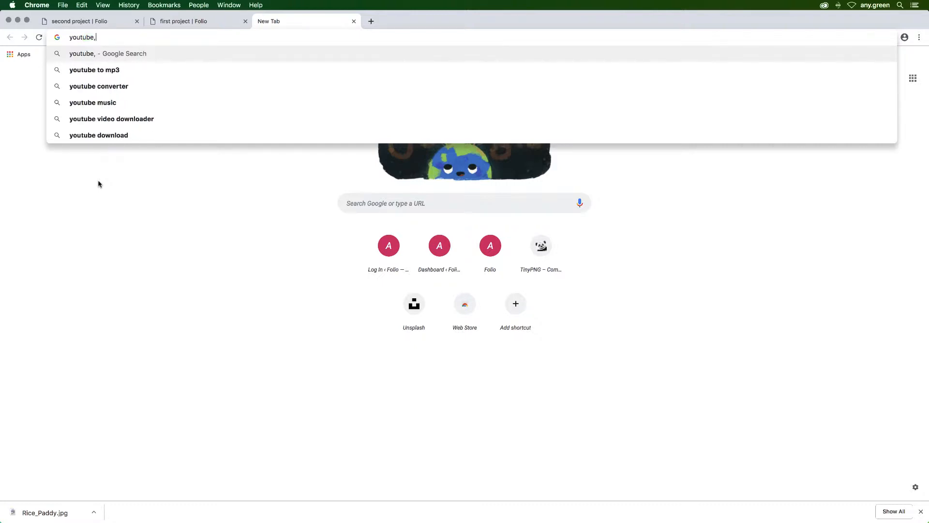
type("m")
key("Return")
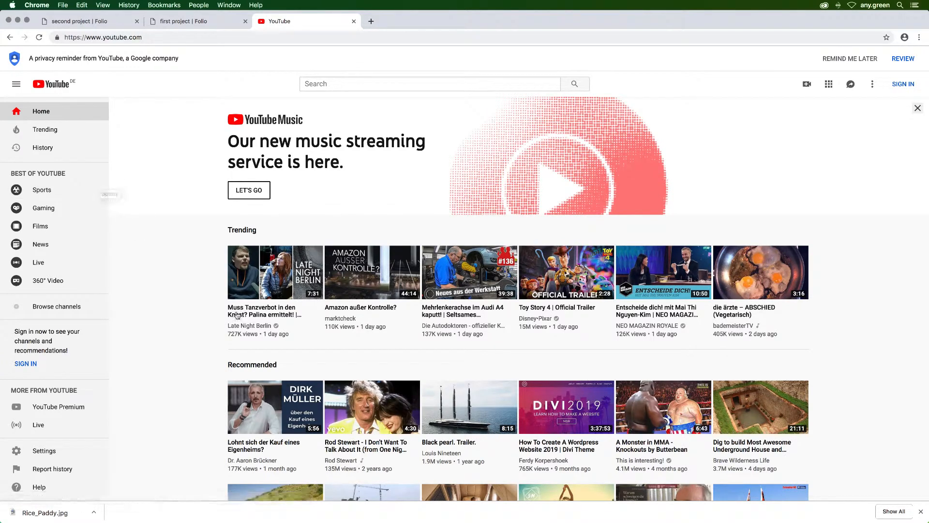
Step: Open the "Toy Story 4 | Official Trailer" video in its own tab and view its page
right_click(556, 308)
left_click(597, 311)
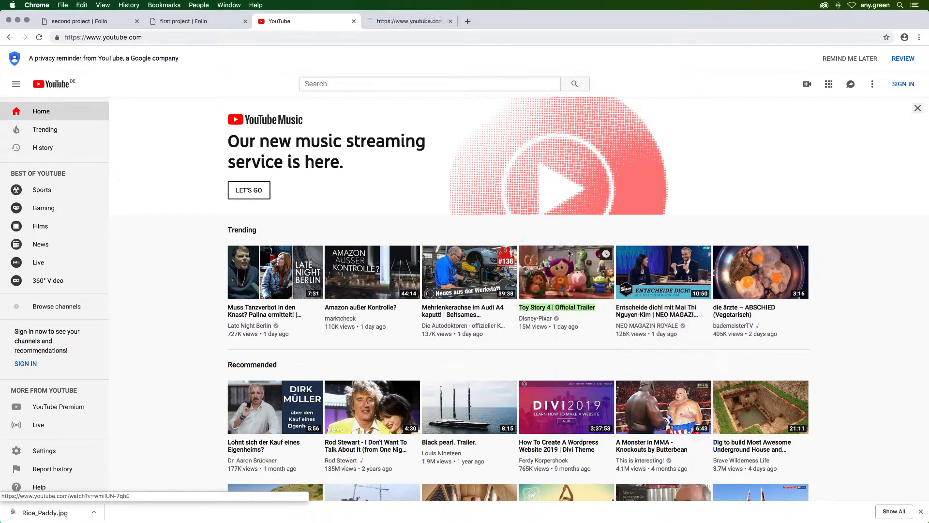
left_click(417, 23)
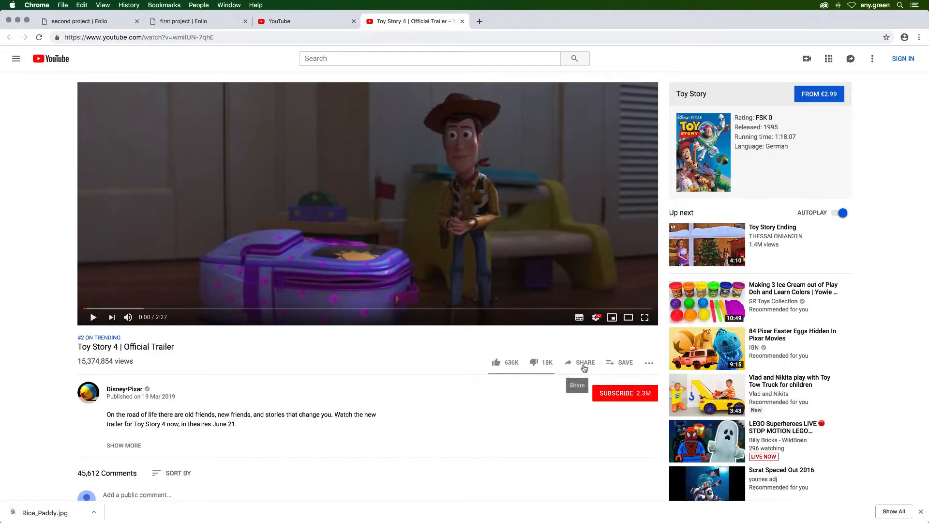
scroll(583, 369, "down", 3)
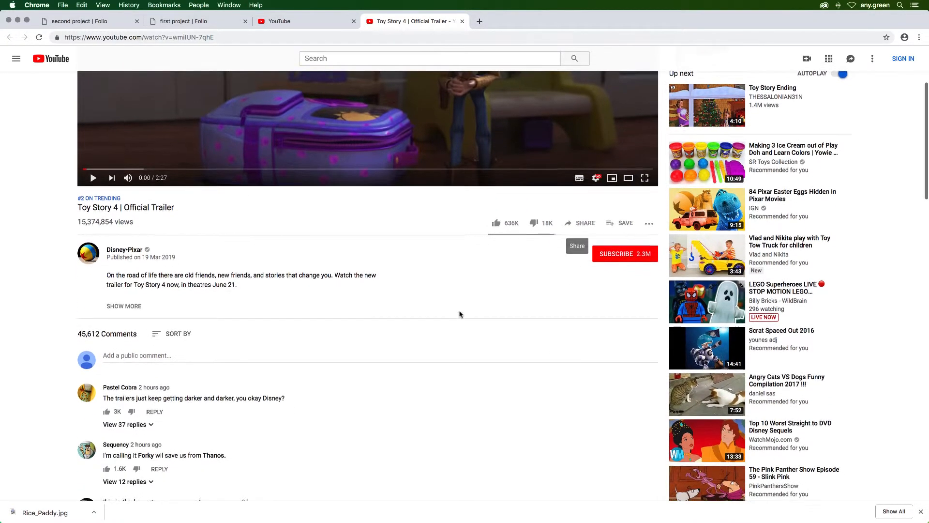
Step: Copy the trailer's web address from YouTube and return to the second project page in the Divi builder
scroll(461, 314, "up", 3)
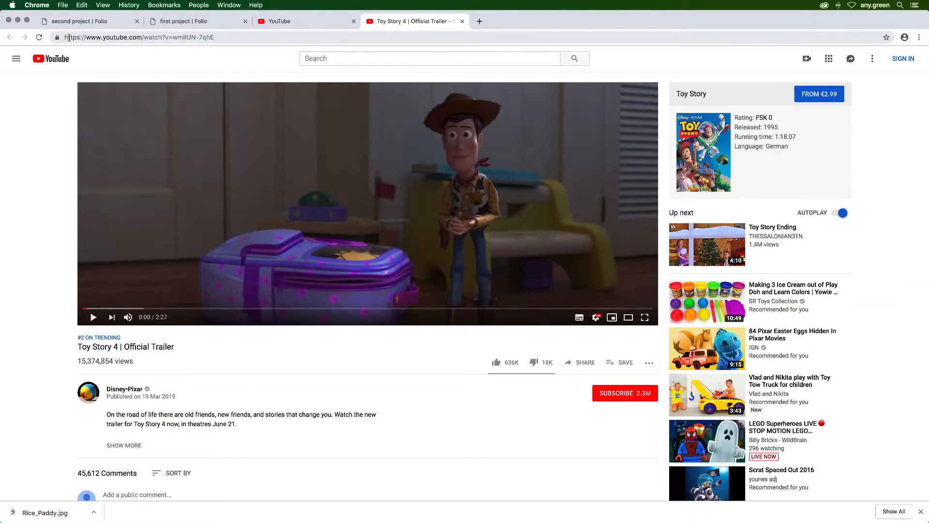
left_click(254, 38)
key("super+c")
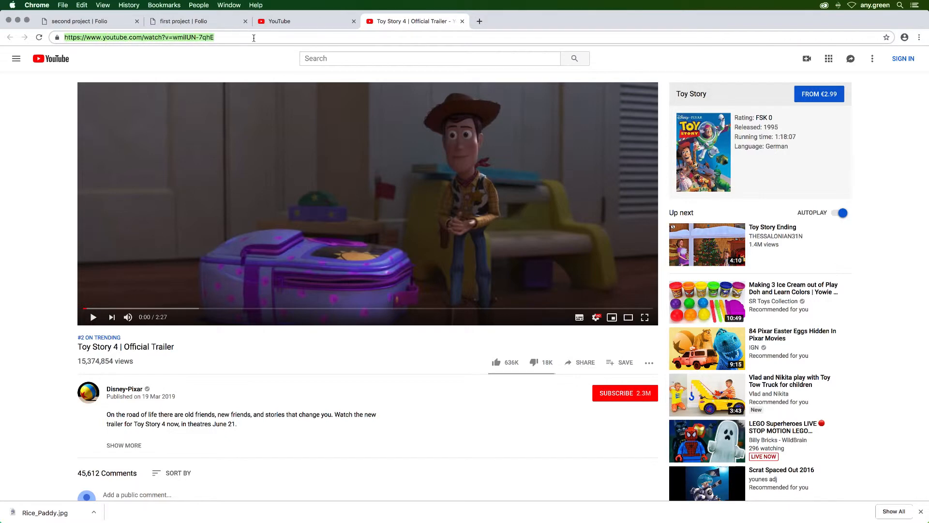
left_click(191, 22)
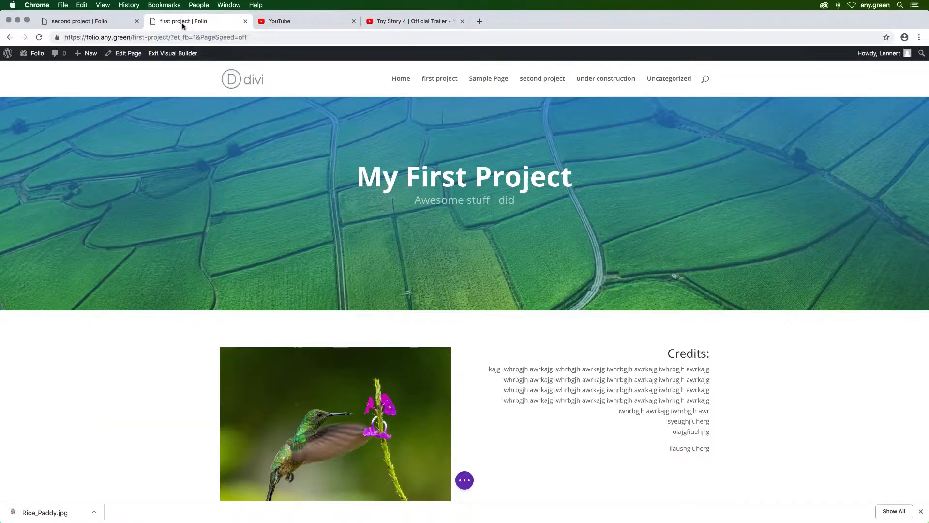
left_click(114, 23)
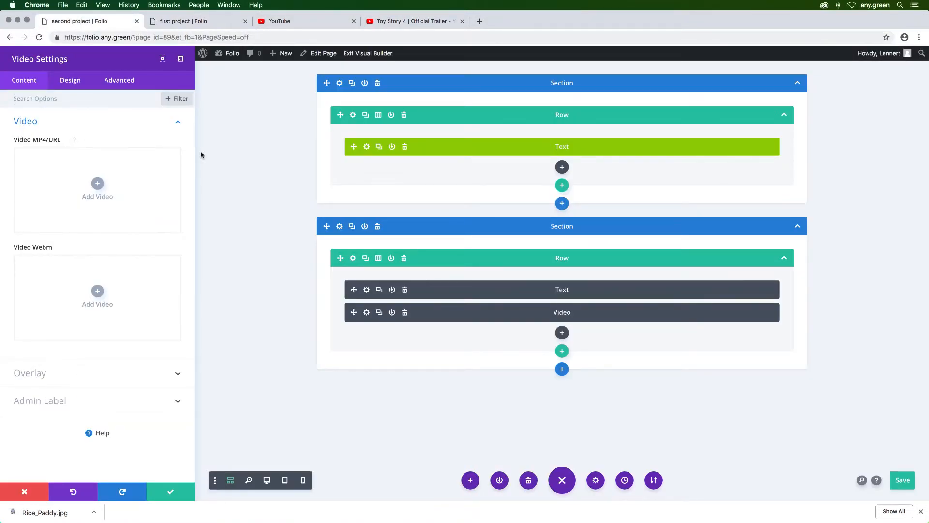
left_click(96, 186)
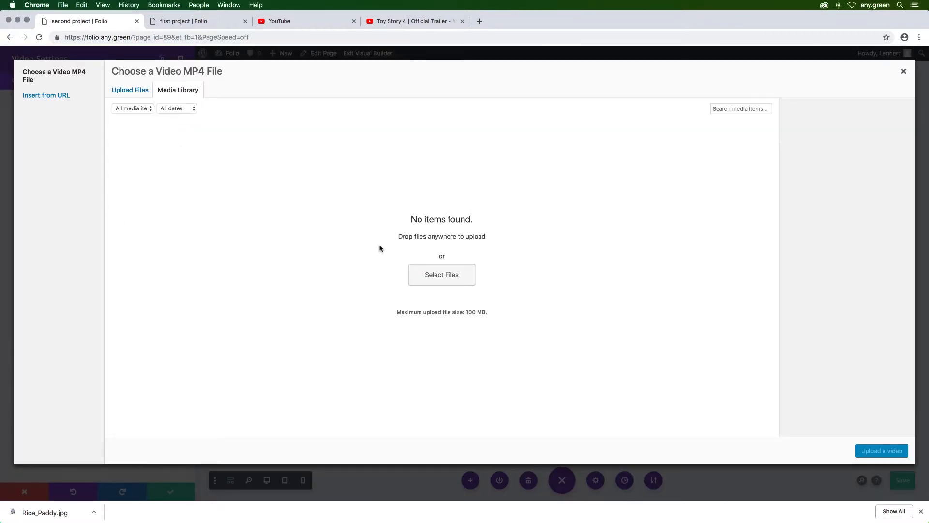
left_click(48, 98)
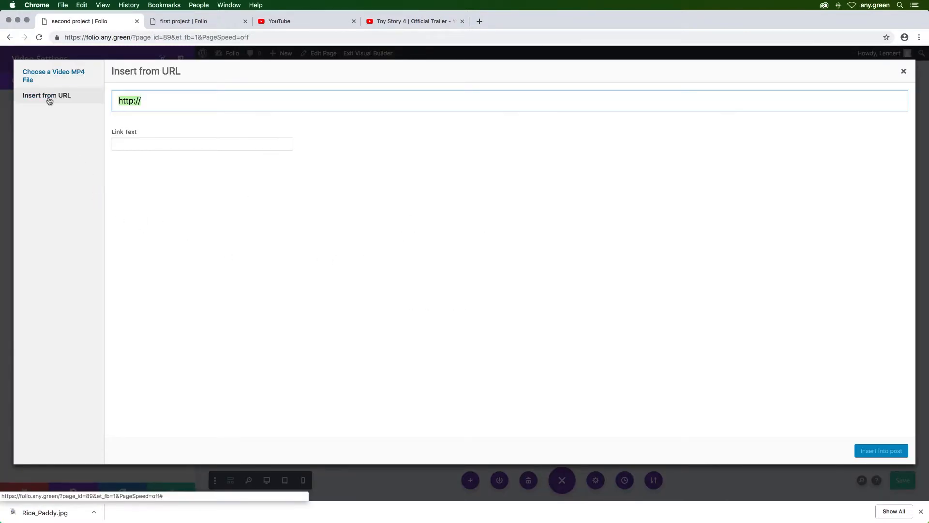
key("super+v")
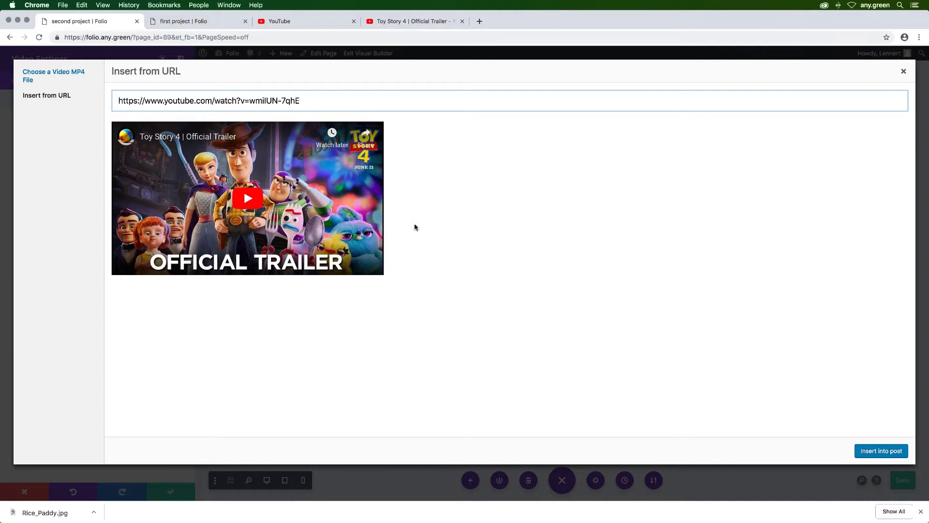
left_click(877, 456)
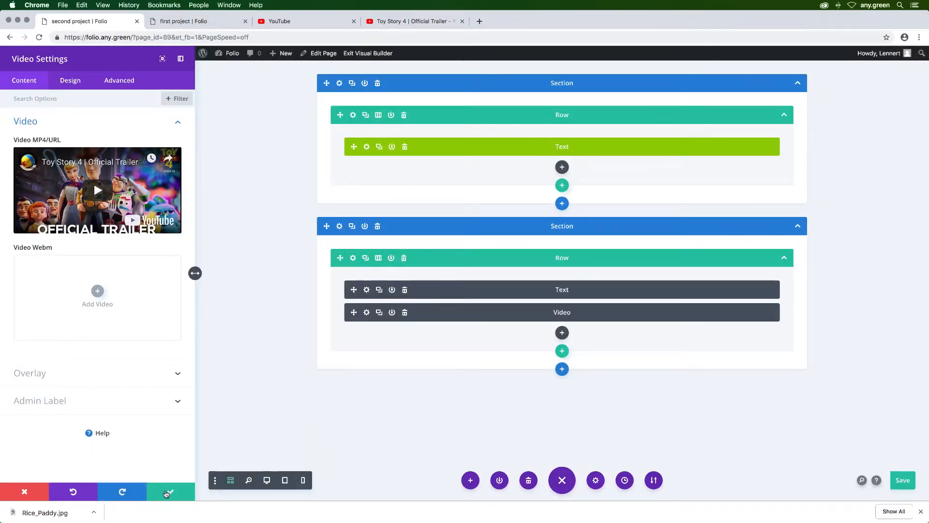
left_click(170, 492)
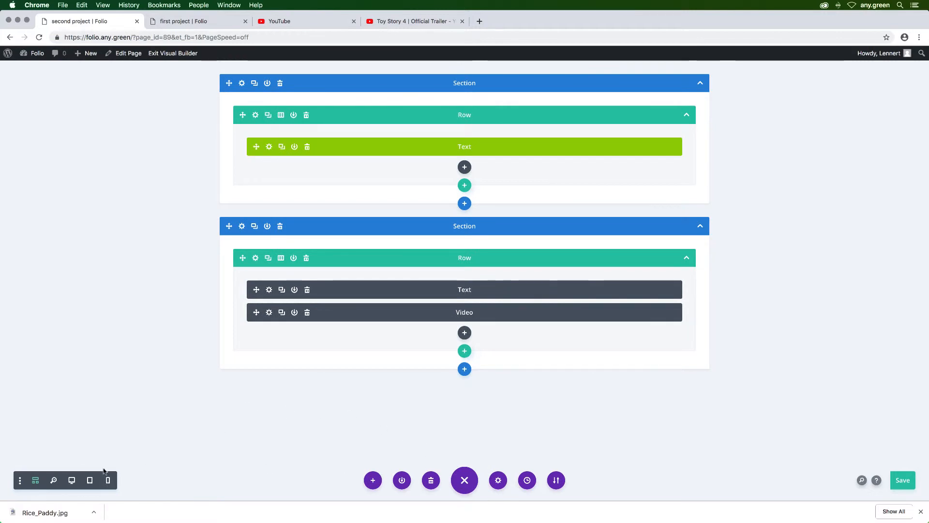
Step: Switch the builder to desktop view and check the embedded trailer below the second section's heading
left_click(72, 481)
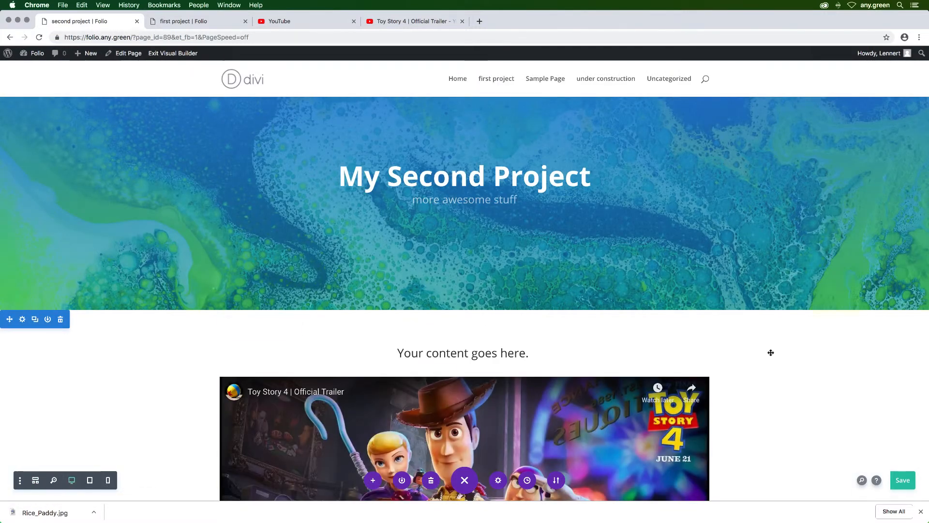
scroll(798, 353, "down", 5)
scroll(799, 353, "down", 3)
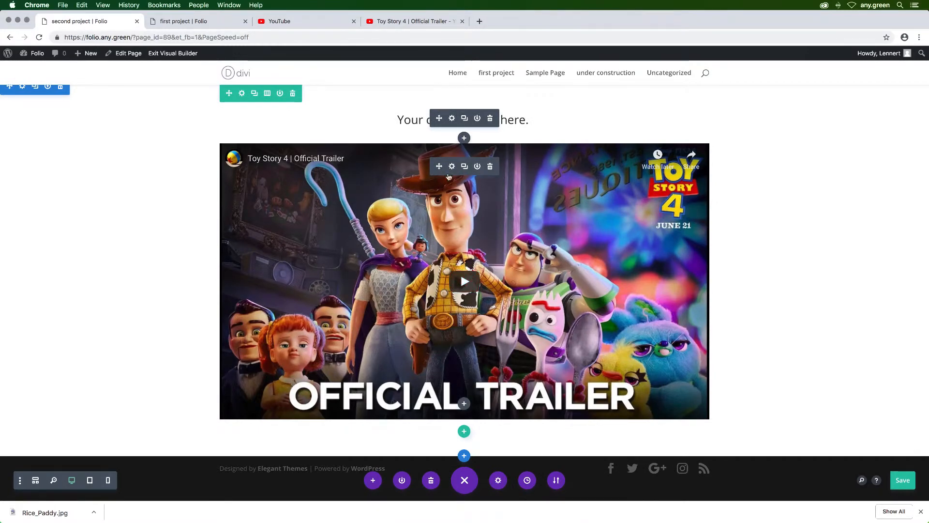
Step: Review the Video module's design options, including the Play Icon color, and its image Overlay setting
left_click(451, 166)
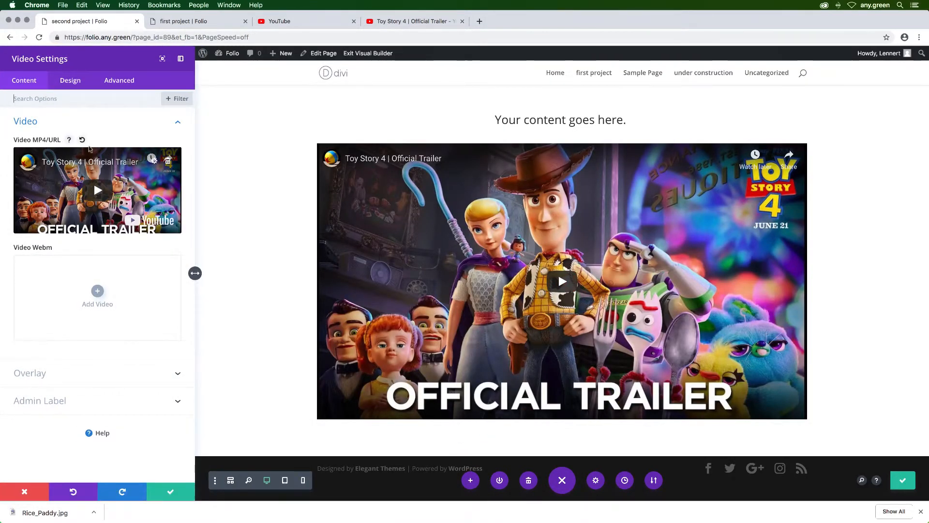
left_click(73, 83)
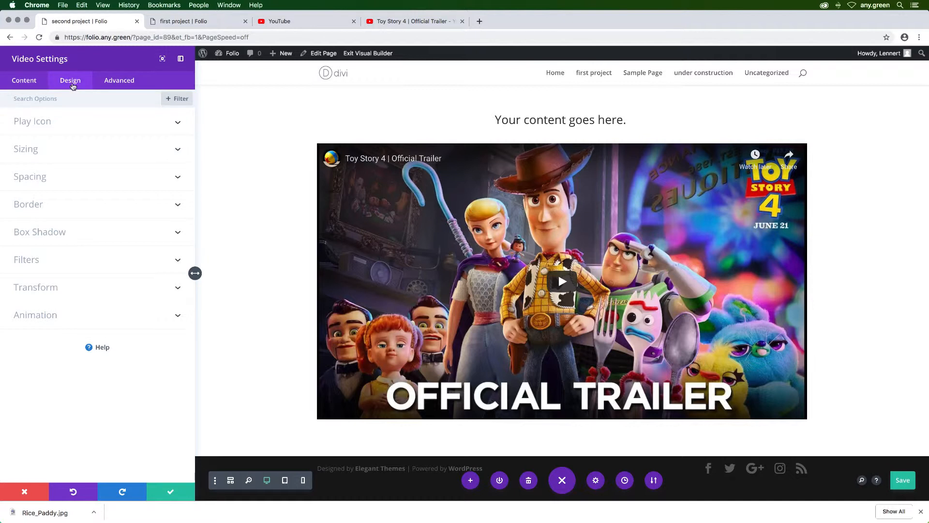
left_click(59, 121)
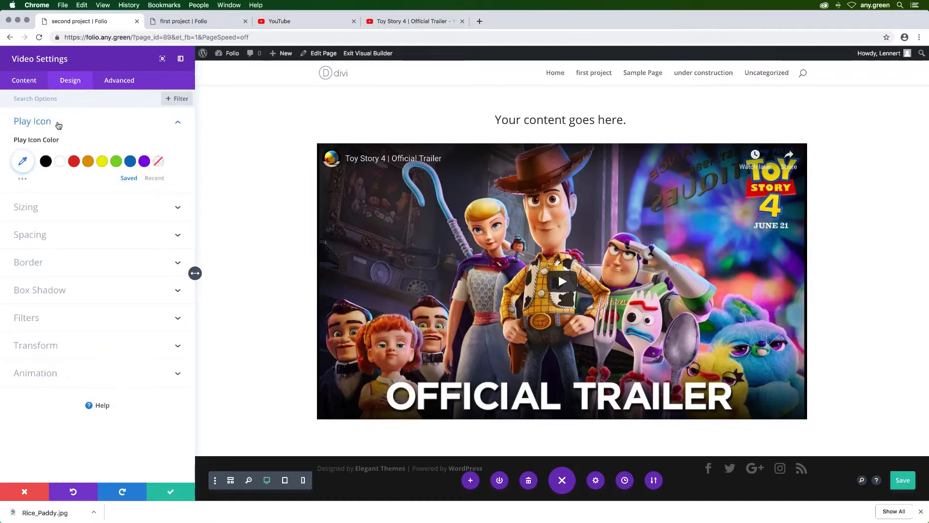
left_click(58, 123)
left_click(30, 81)
left_click(44, 155)
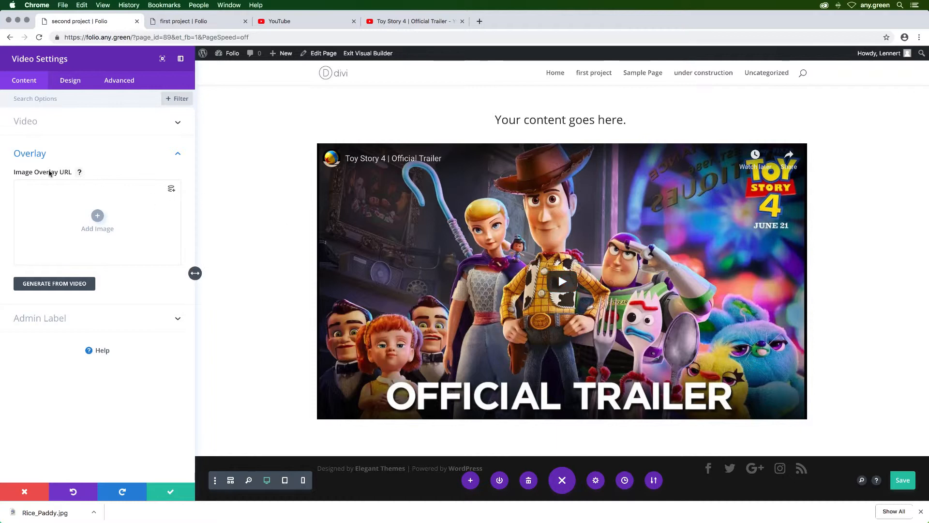
left_click(147, 156)
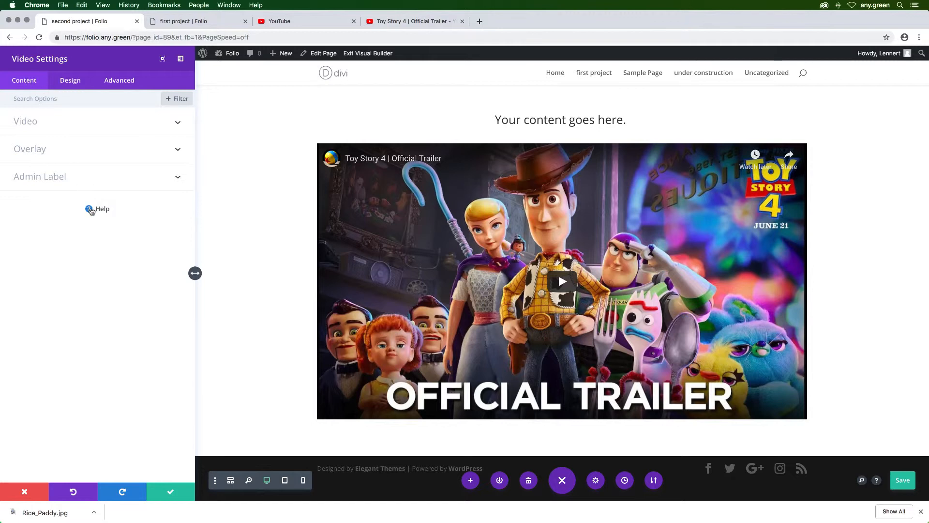
Step: Look at the Video module's help tutorials, close the helper and the module settings, and view the page header again
left_click(91, 210)
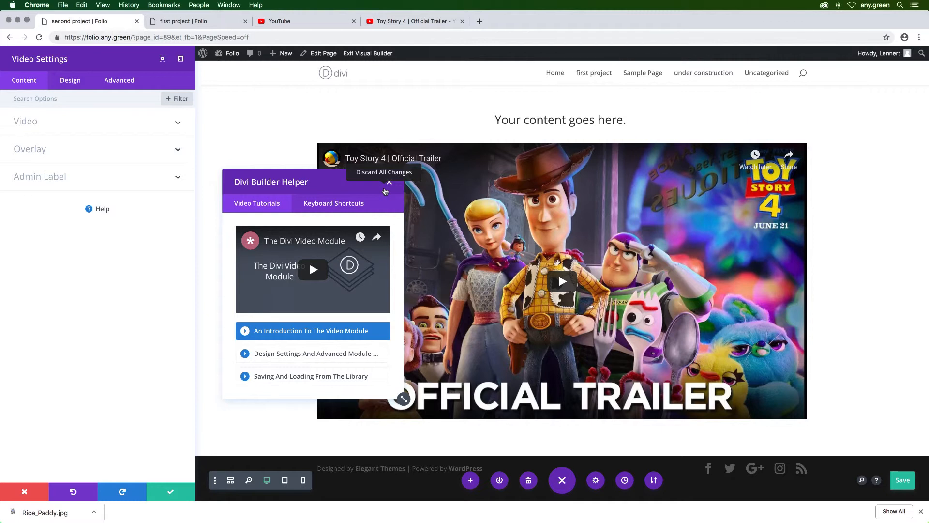
left_click(389, 183)
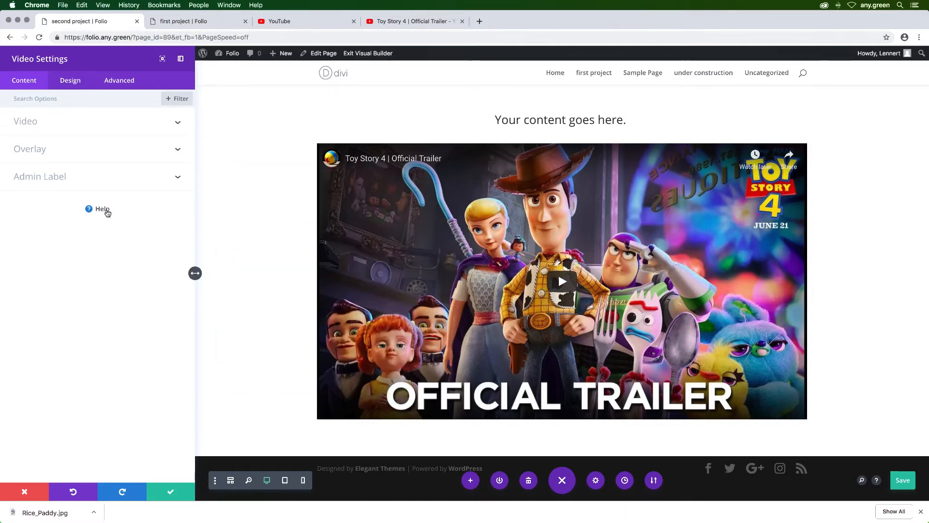
left_click(102, 209)
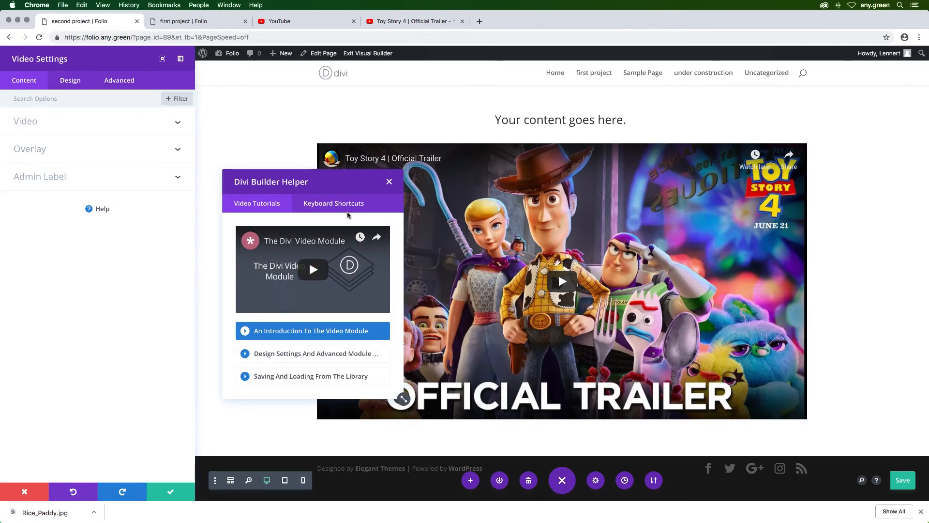
left_click(389, 184)
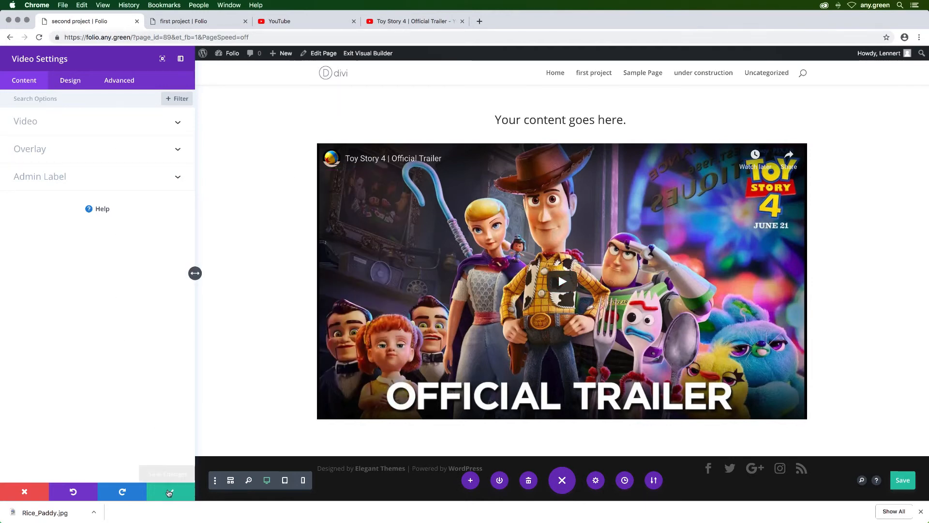
left_click(169, 492)
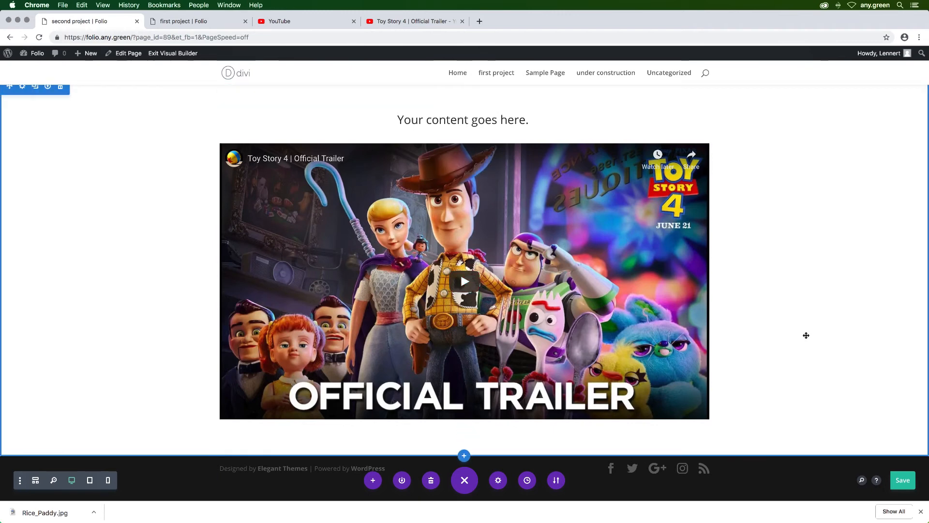
scroll(805, 334, "up", 5)
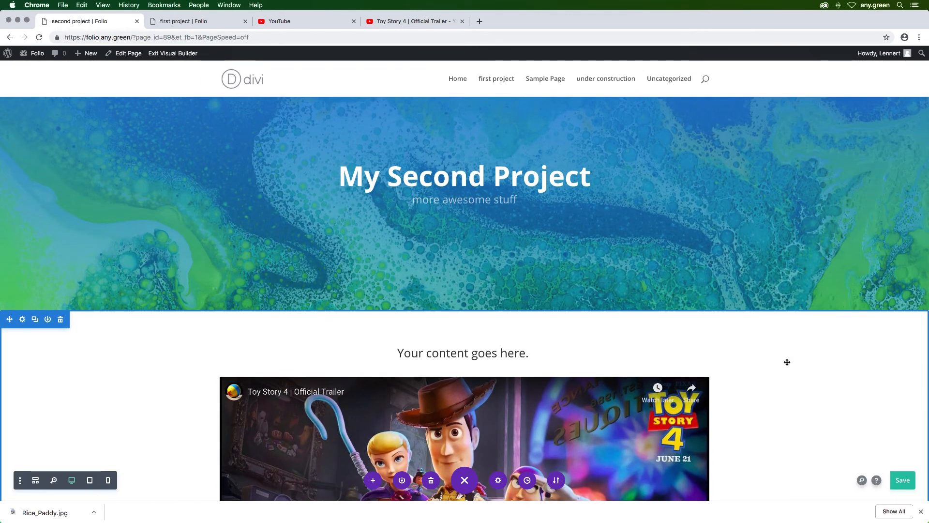